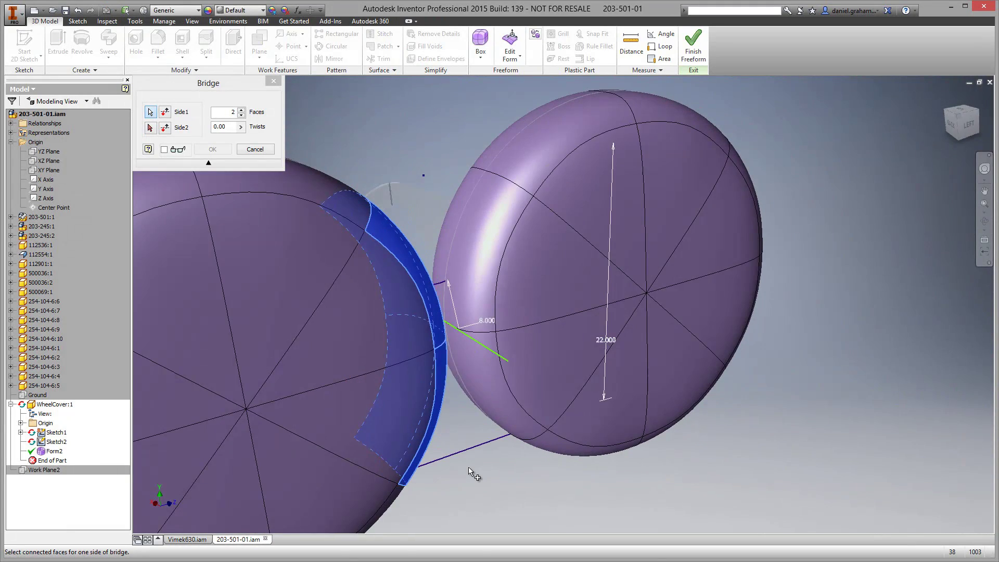
# Select the facing edge faces of the second round form as side 2 and bridge both forms with 2 faces.
pyautogui.click(149, 129)
pyautogui.click(451, 224)
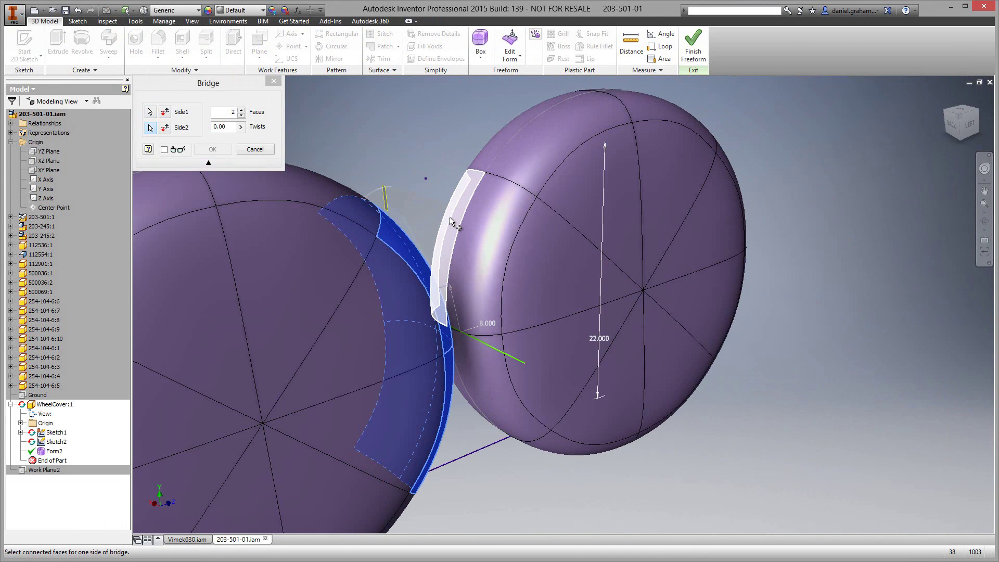
pyautogui.click(497, 287)
pyautogui.click(466, 389)
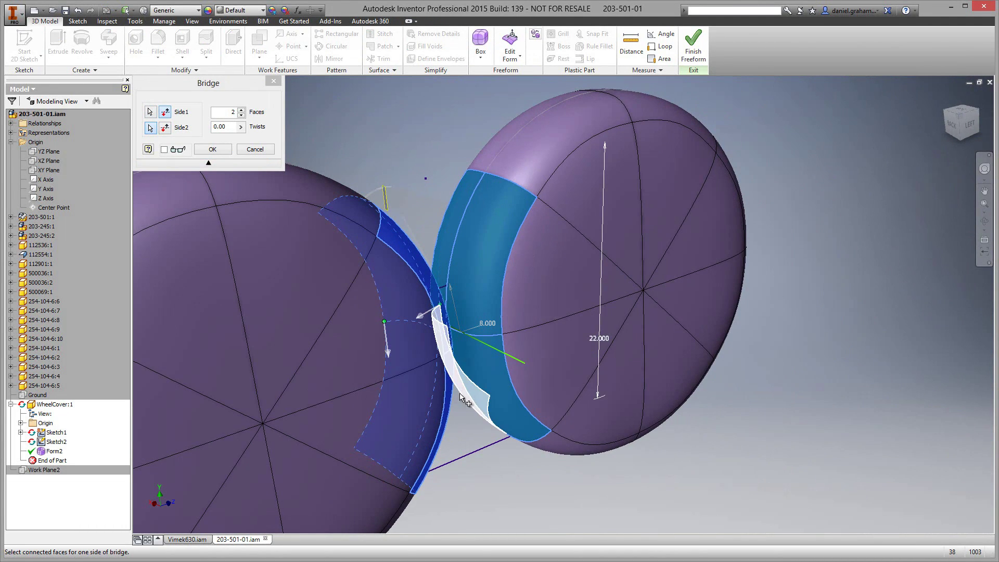
pyautogui.click(212, 150)
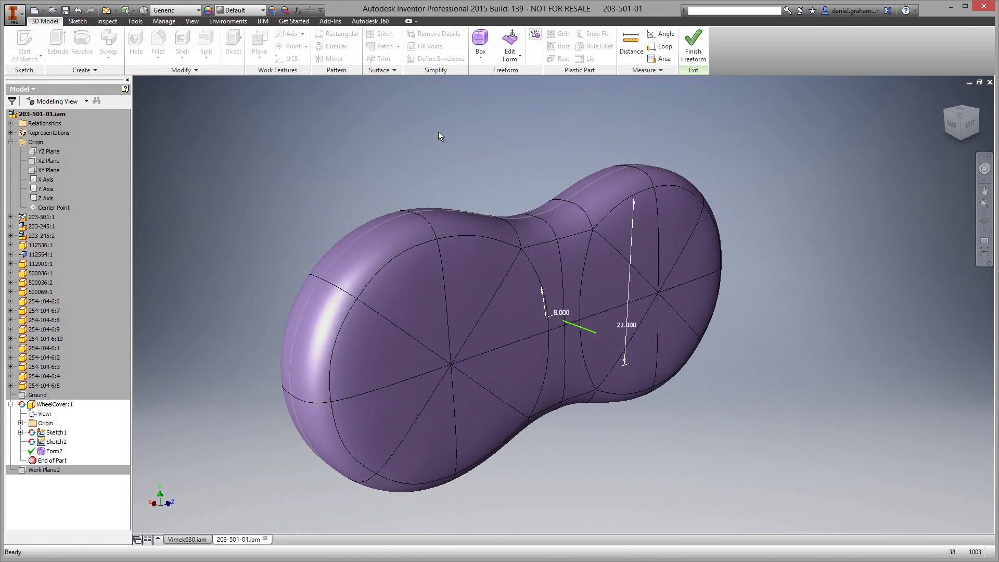
pyautogui.click(512, 57)
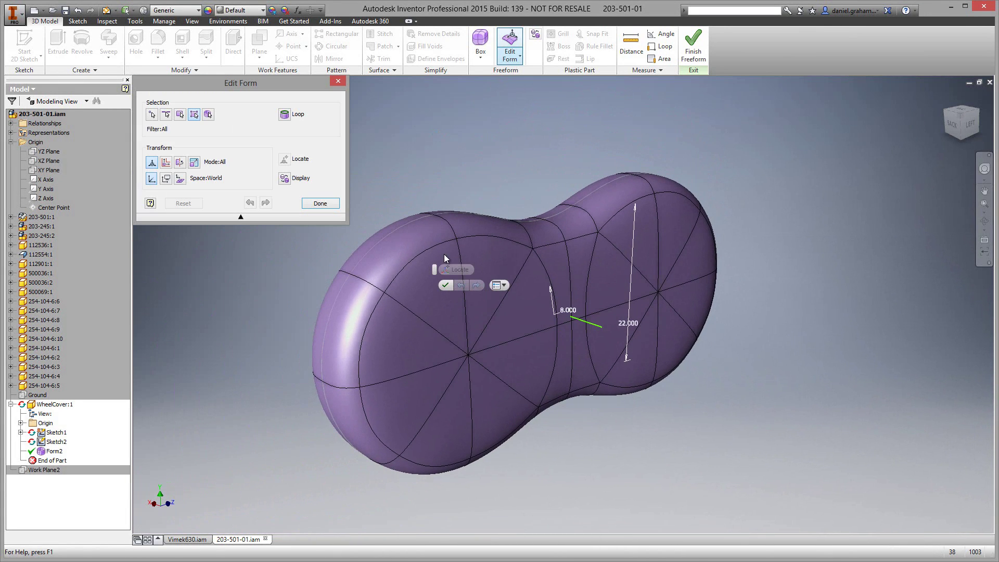
pyautogui.click(361, 387)
pyautogui.click(716, 270)
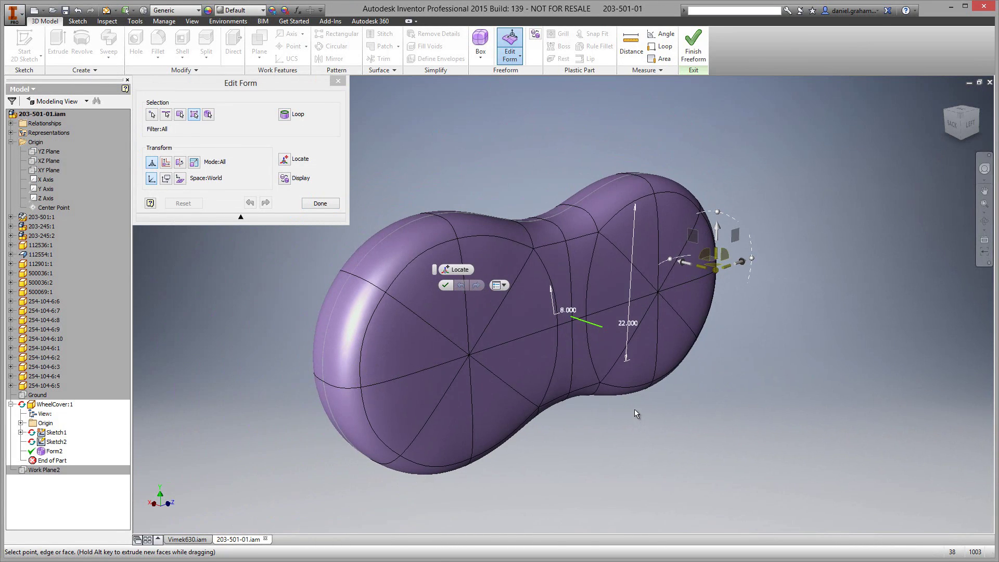
pyautogui.keyDown('shift'); pyautogui.moveTo(635, 388); pyautogui.dragTo(676, 345, button='middle'); pyautogui.keyUp('shift')
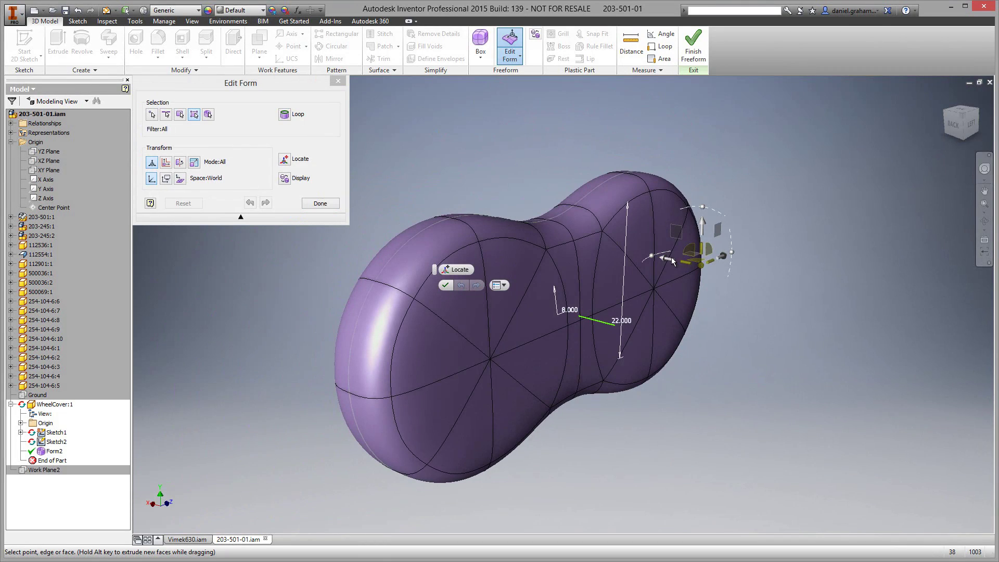
pyautogui.moveTo(665, 260); pyautogui.dragTo(686, 281)
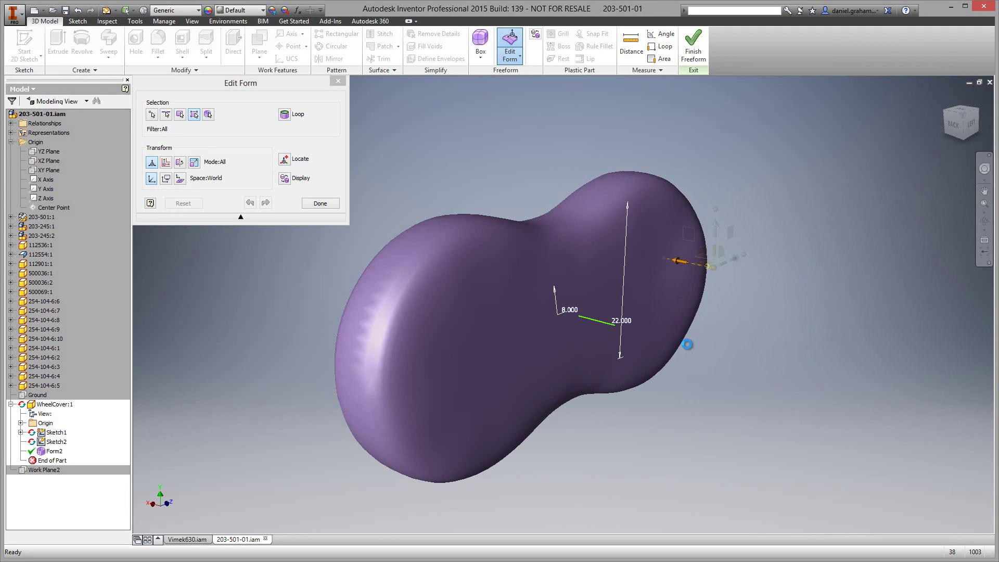
pyautogui.click(644, 270)
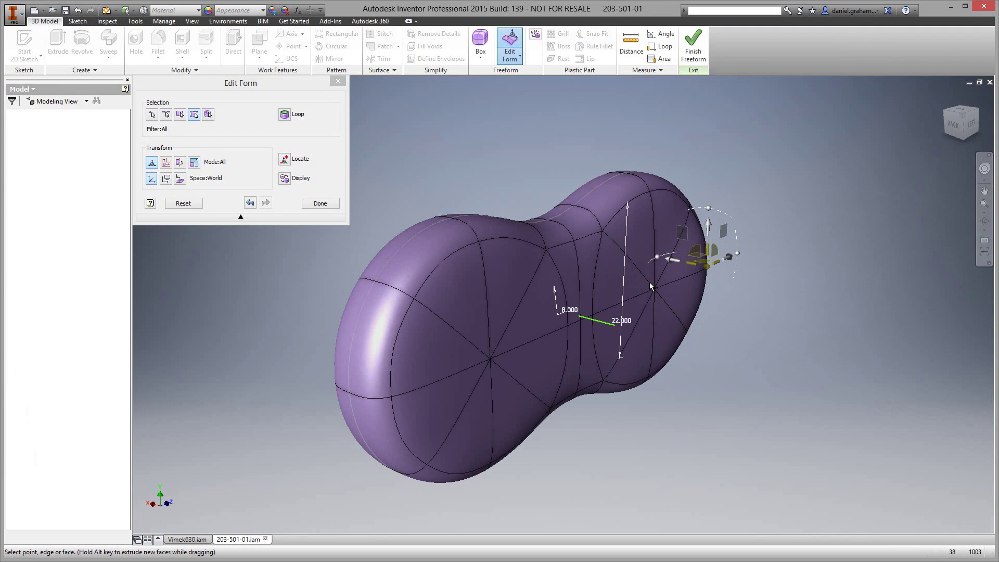
pyautogui.click(318, 203)
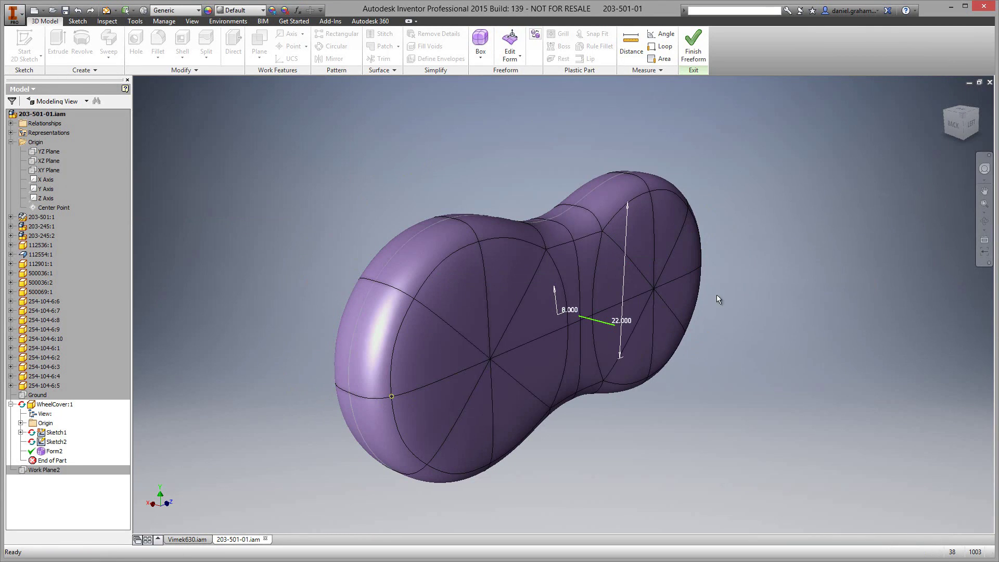
# Move the outer points at both ends of the bridged freeform body together along the X axis.
pyautogui.click(701, 265)
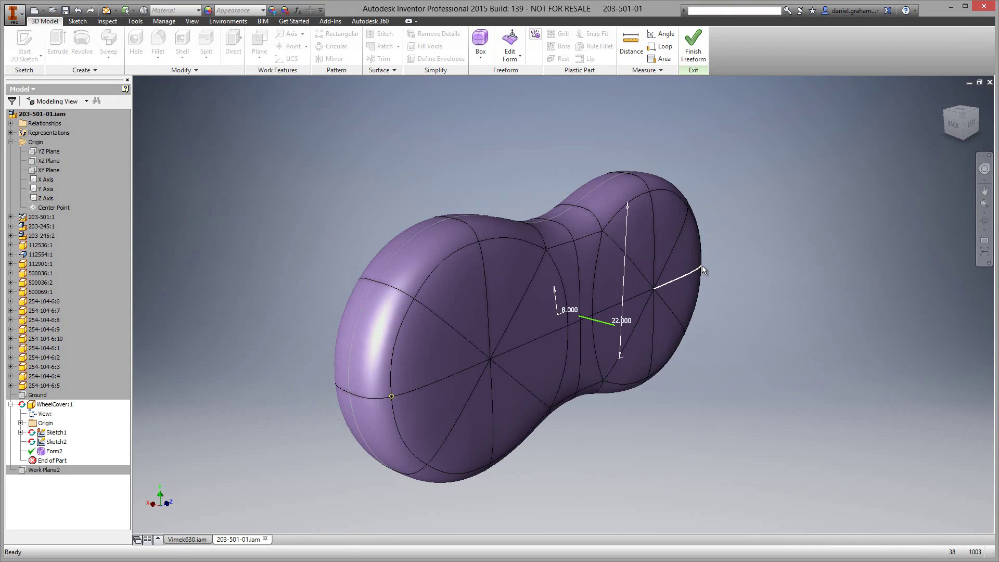
pyautogui.rightClick(752, 285)
pyautogui.click(752, 229)
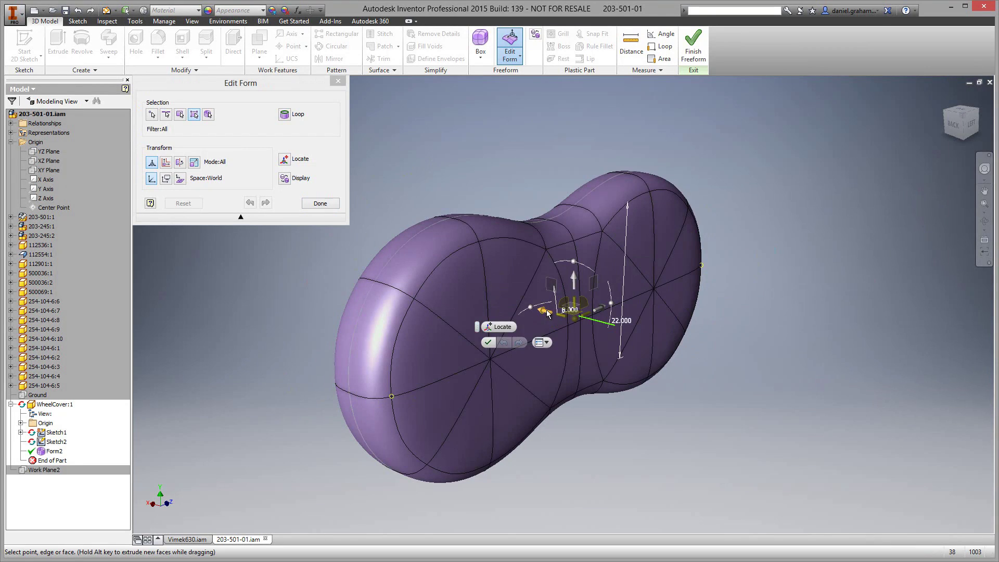
pyautogui.moveTo(547, 311); pyautogui.dragTo(560, 322)
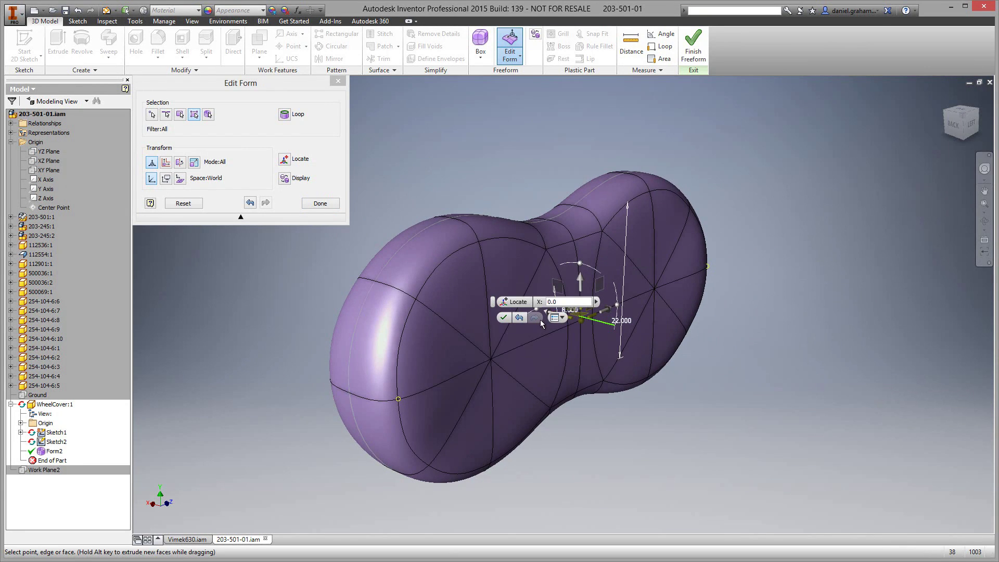
pyautogui.click(508, 314)
# Add a freeform box centred on the outer end of the body, 3 in long, about 8.9 in wide, and increase its height.
pyautogui.click(480, 39)
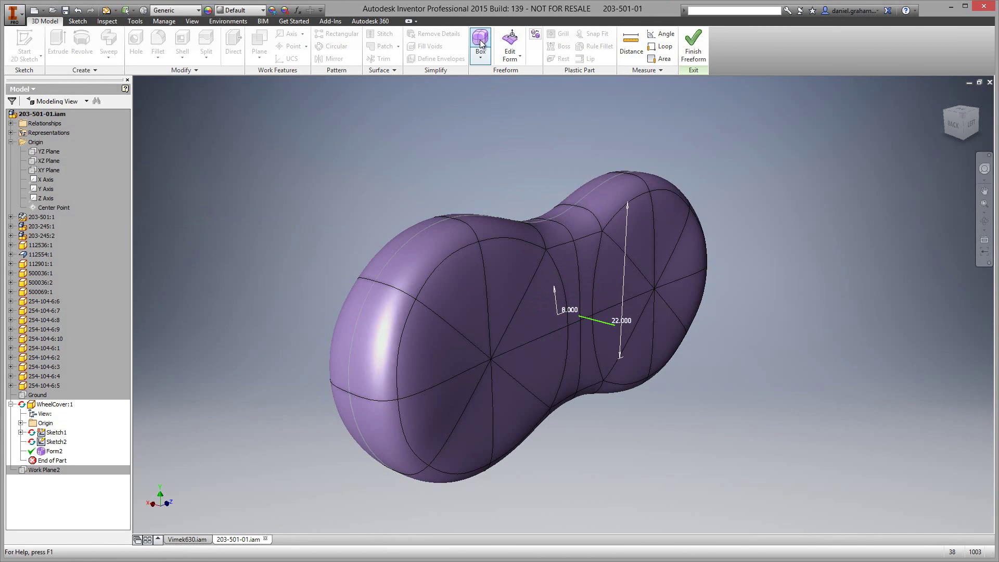
pyautogui.click(425, 222)
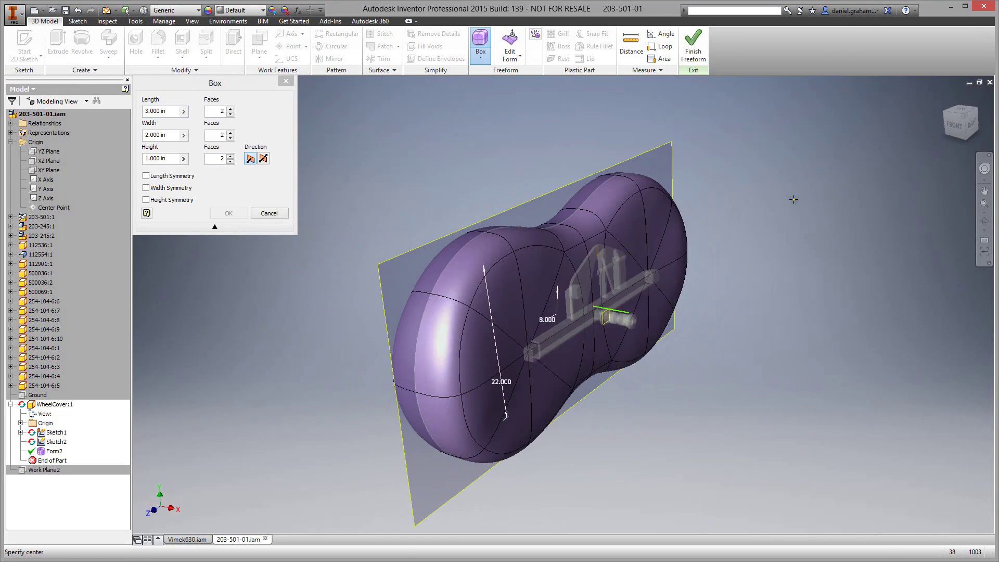
pyautogui.keyDown('shift'); pyautogui.moveTo(796, 198); pyautogui.dragTo(933, 139, button='middle'); pyautogui.keyUp('shift')
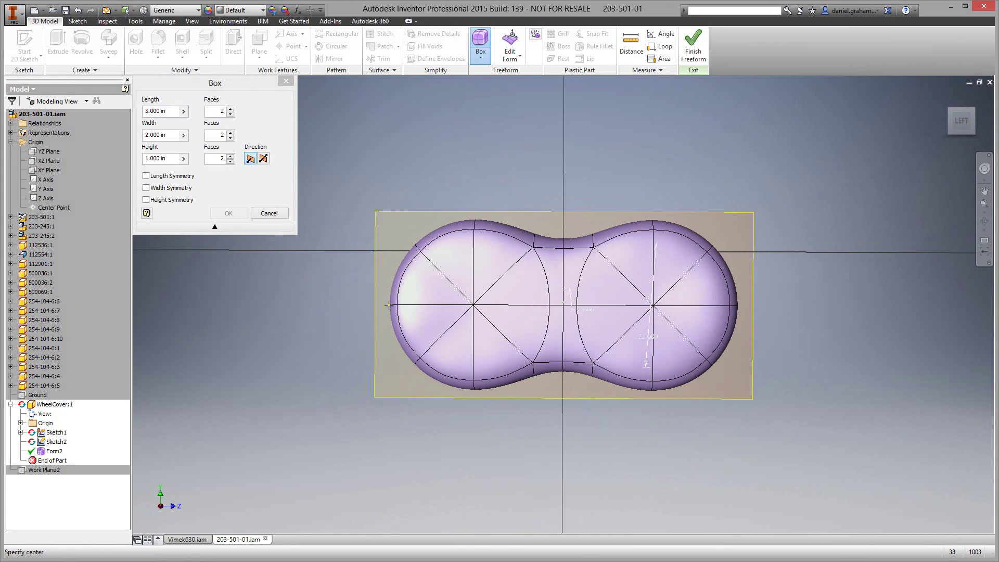
pyautogui.click(394, 306)
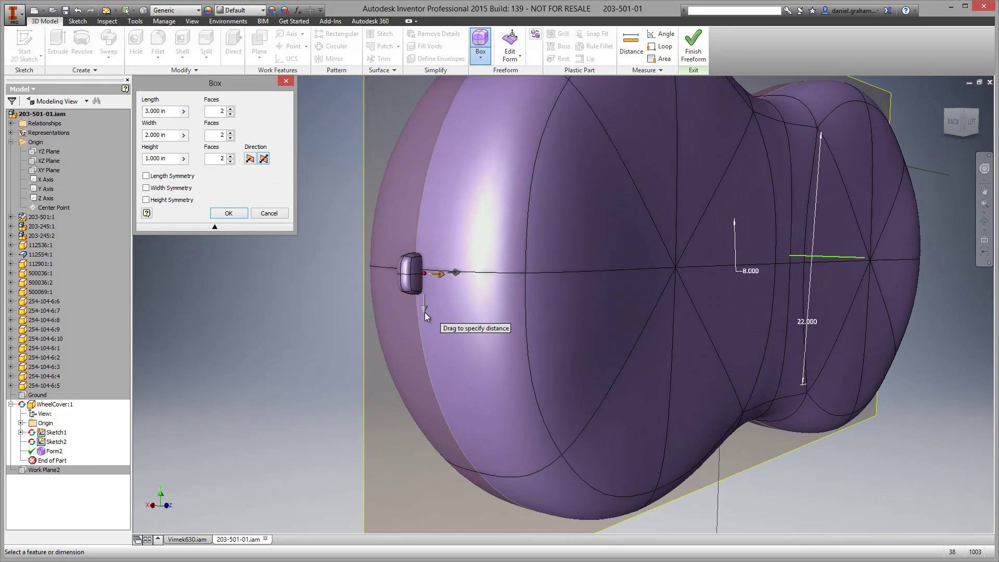
pyautogui.moveTo(425, 312); pyautogui.dragTo(424, 386)
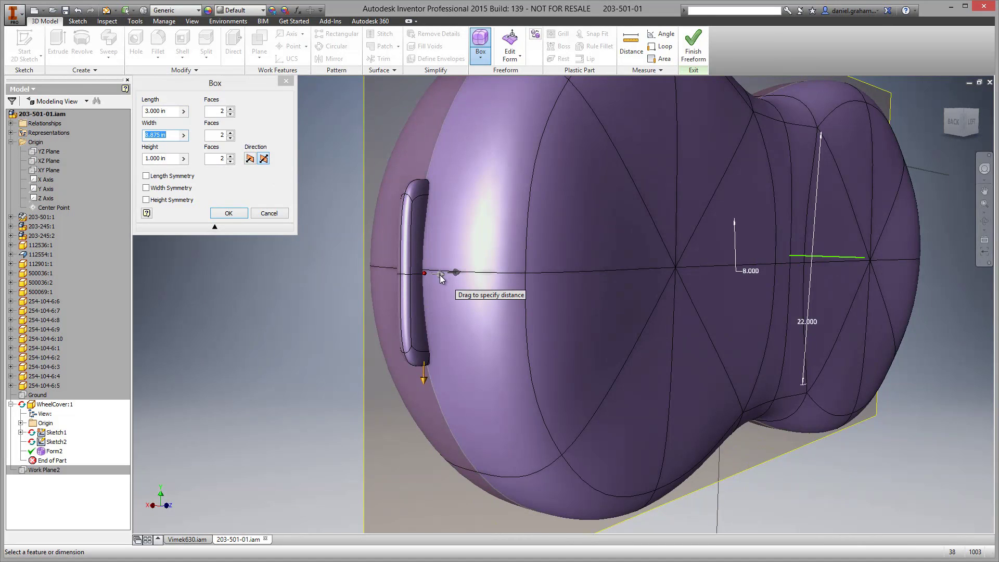
pyautogui.moveTo(441, 277); pyautogui.dragTo(479, 286)
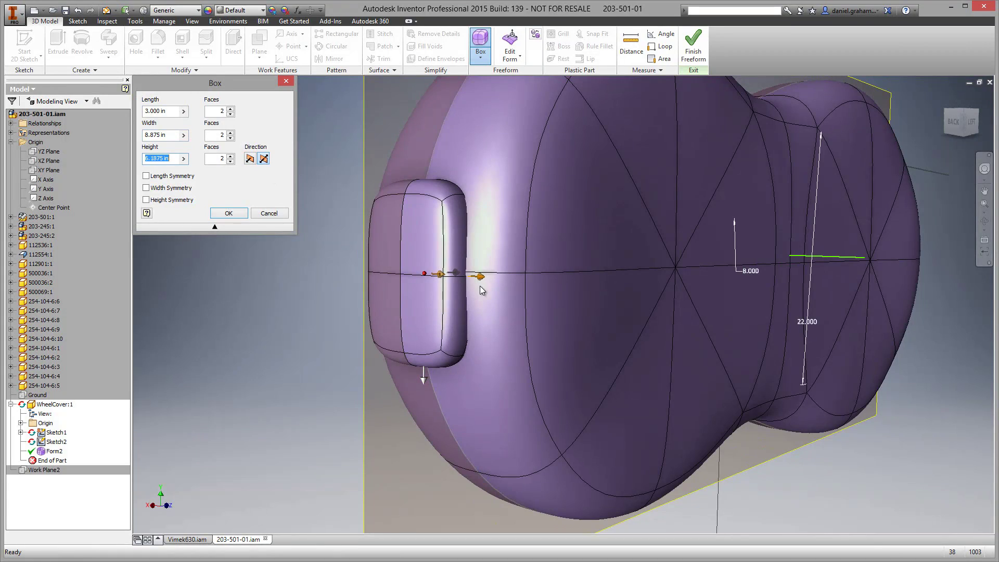
pyautogui.click(239, 213)
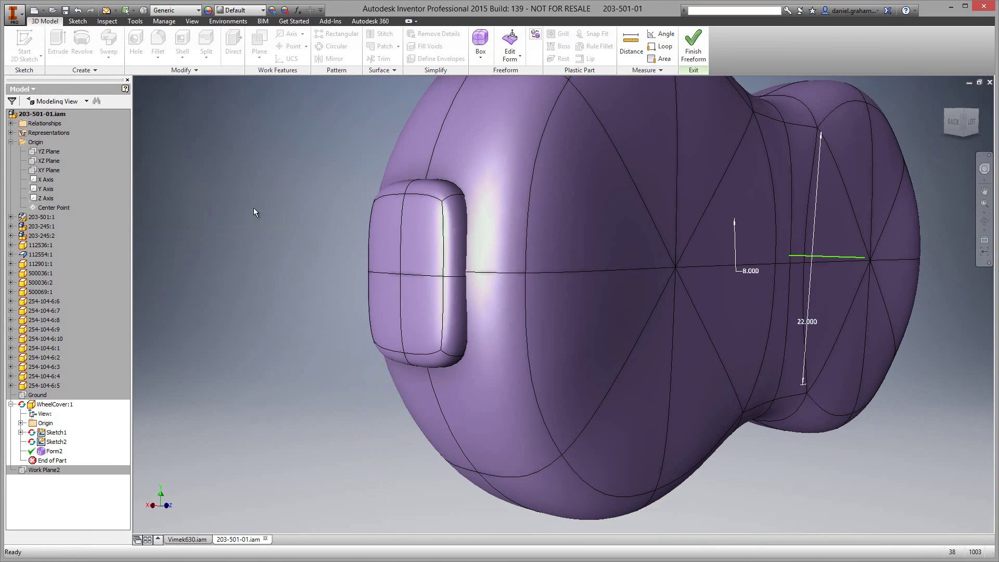
# Finish the freeform and trim the solid with the horizontal sketch line, removing its lower half.
pyautogui.click(693, 44)
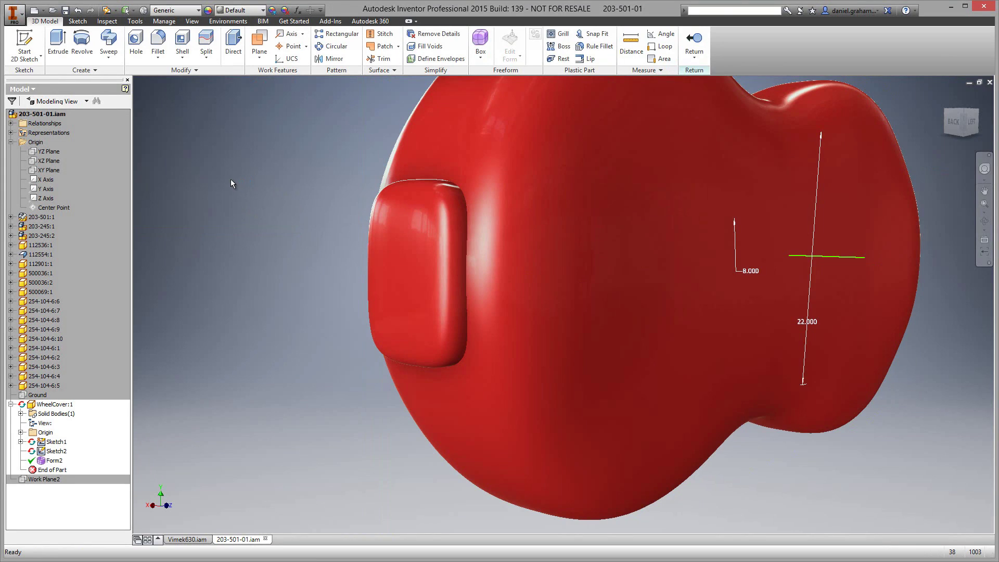
pyautogui.click(206, 45)
pyautogui.click(155, 142)
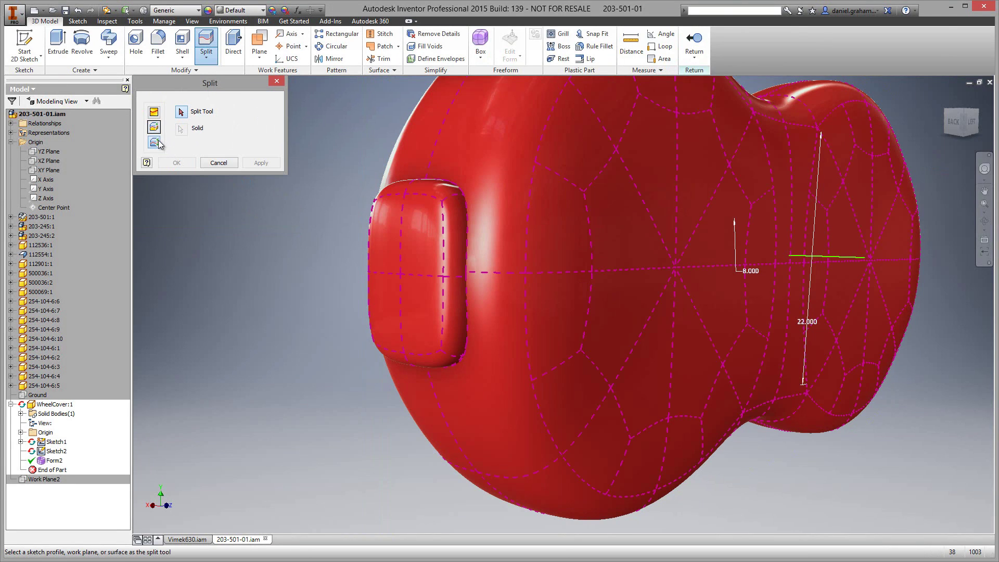
pyautogui.click(803, 256)
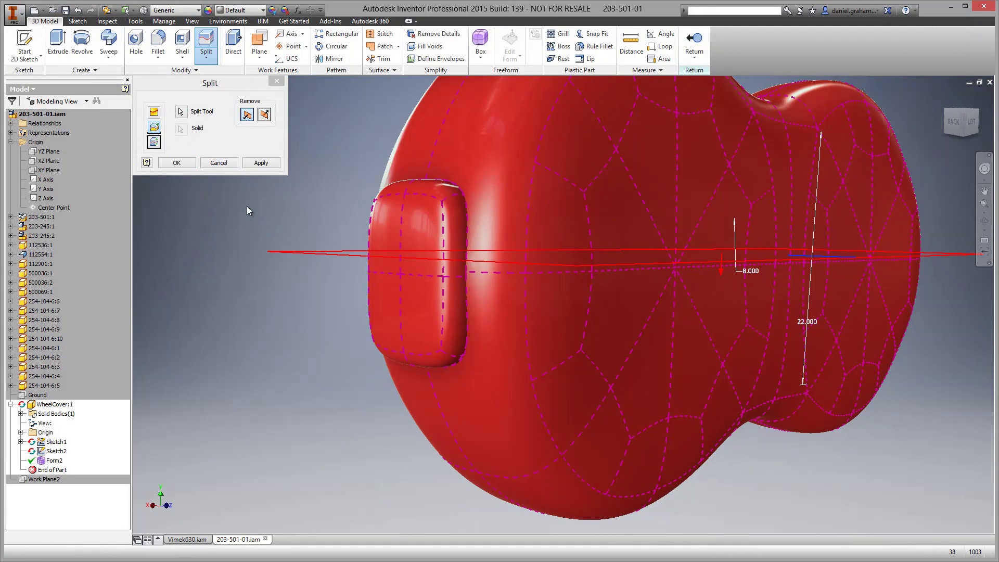
pyautogui.click(189, 164)
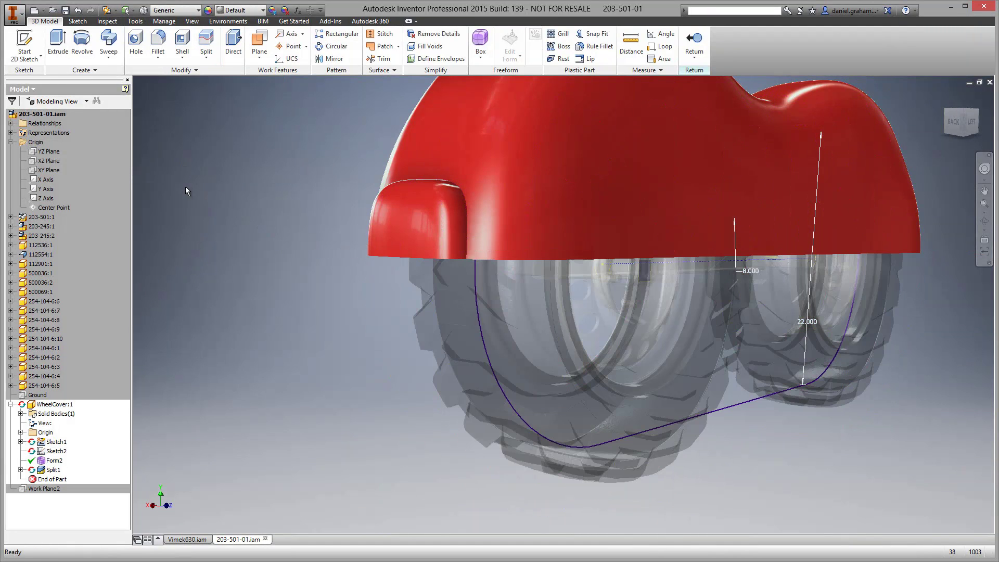
# Fillet the edges where the box meets the cover with a 1 in radius, and shell the cover to 0.1 in with its underside removed.
pyautogui.click(158, 44)
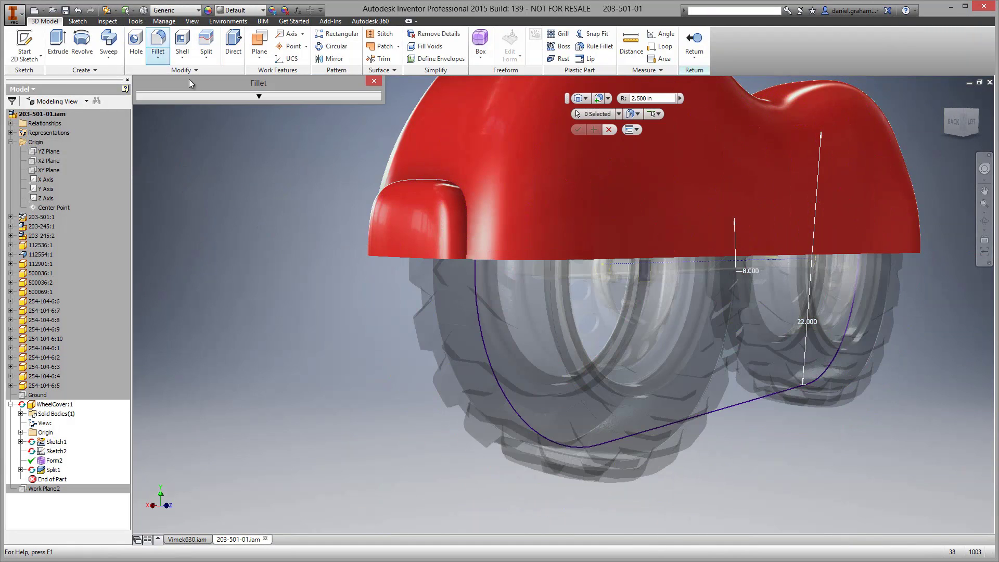
pyautogui.click(469, 223)
pyautogui.write('1')
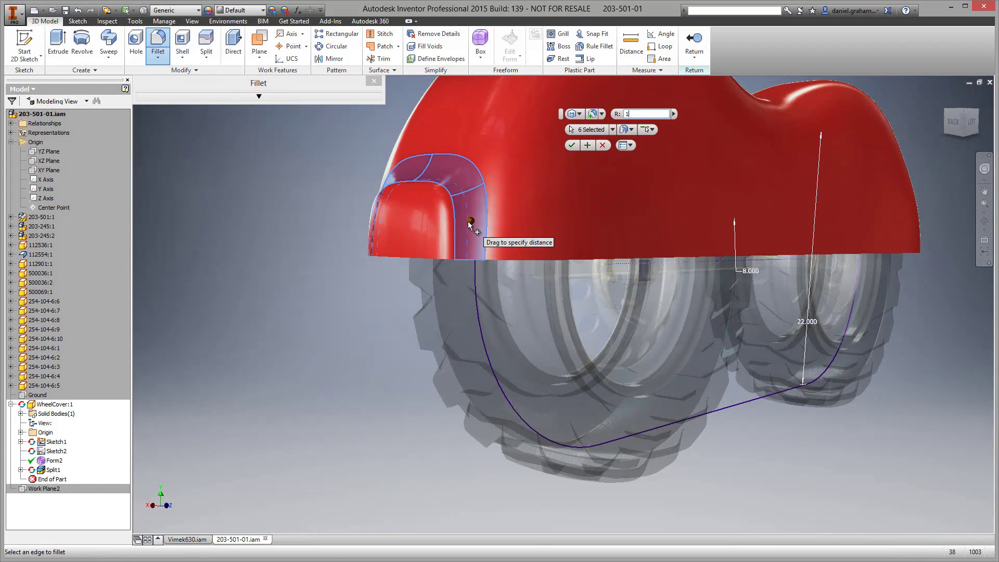
pyautogui.click(571, 145)
pyautogui.click(182, 42)
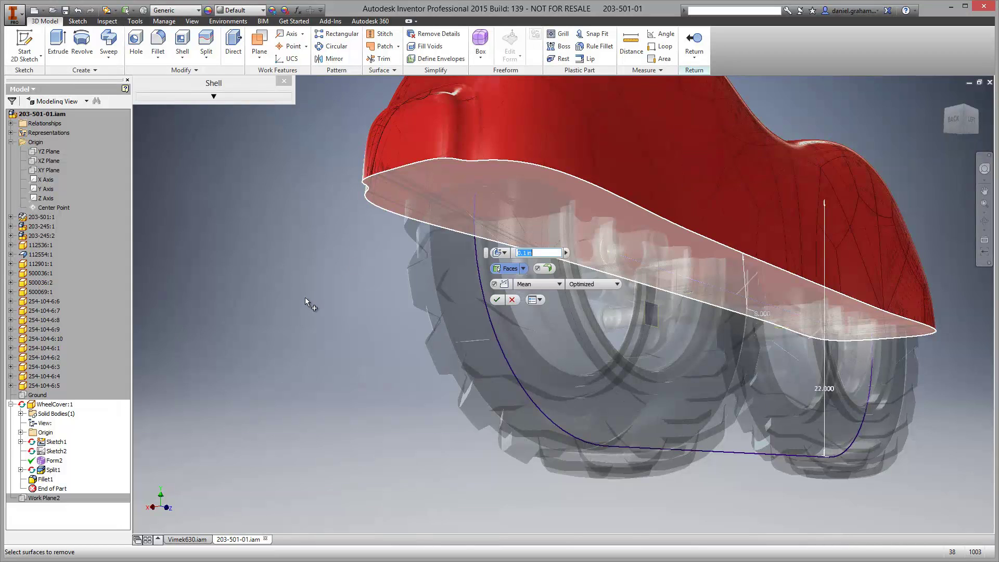
pyautogui.click(496, 299)
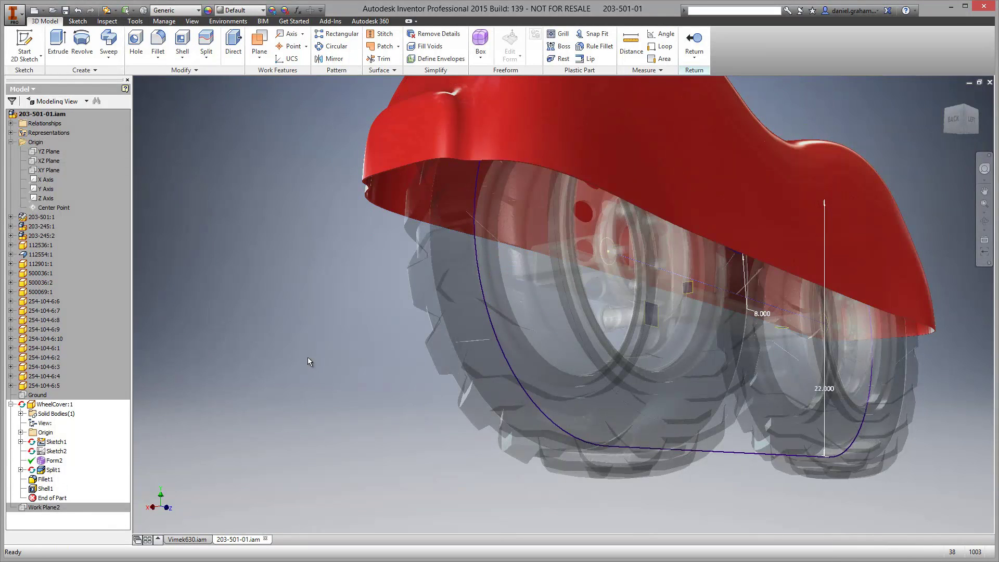
# Extrude the wheel outline sketch as a cut to open the wheel arches in the cover's side, and return to the assembly.
pyautogui.press('e')
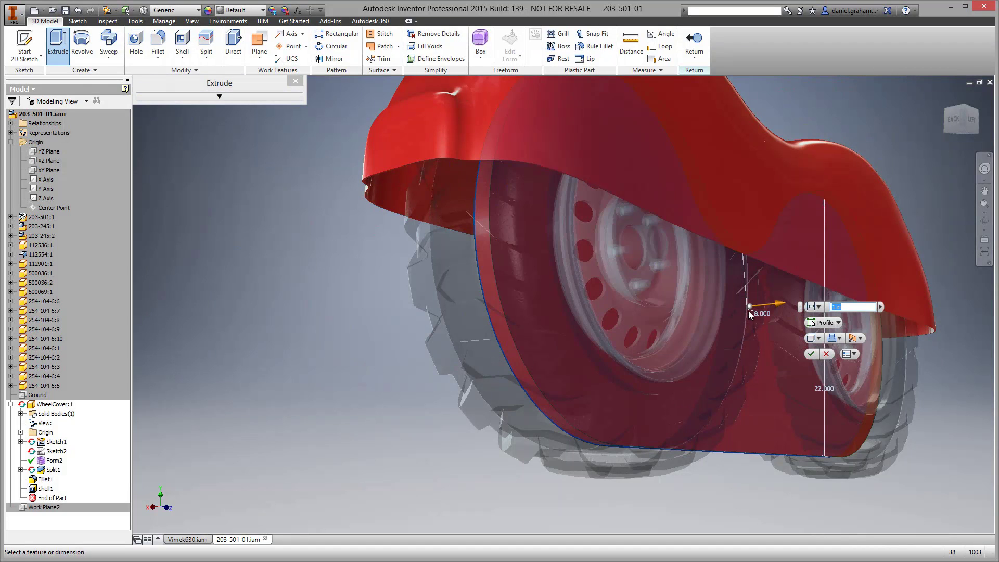
pyautogui.moveTo(782, 303); pyautogui.dragTo(853, 311)
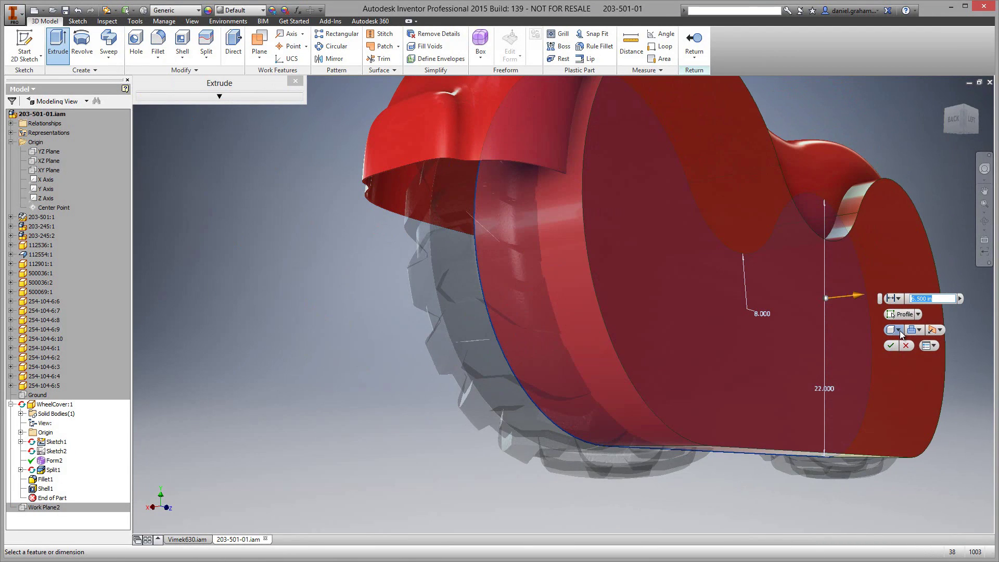
pyautogui.click(900, 333)
pyautogui.click(918, 330)
pyautogui.click(916, 354)
pyautogui.click(891, 344)
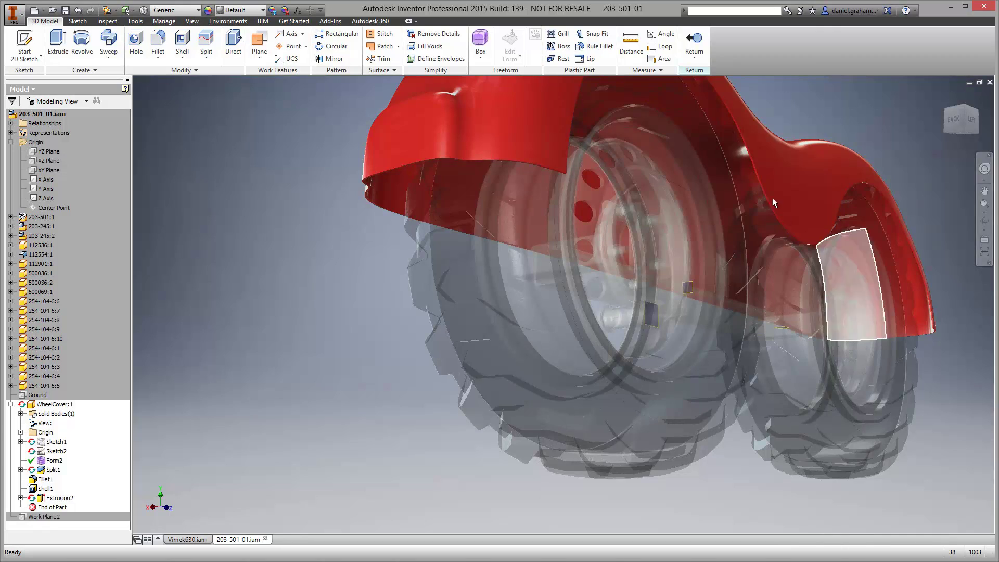
pyautogui.click(694, 43)
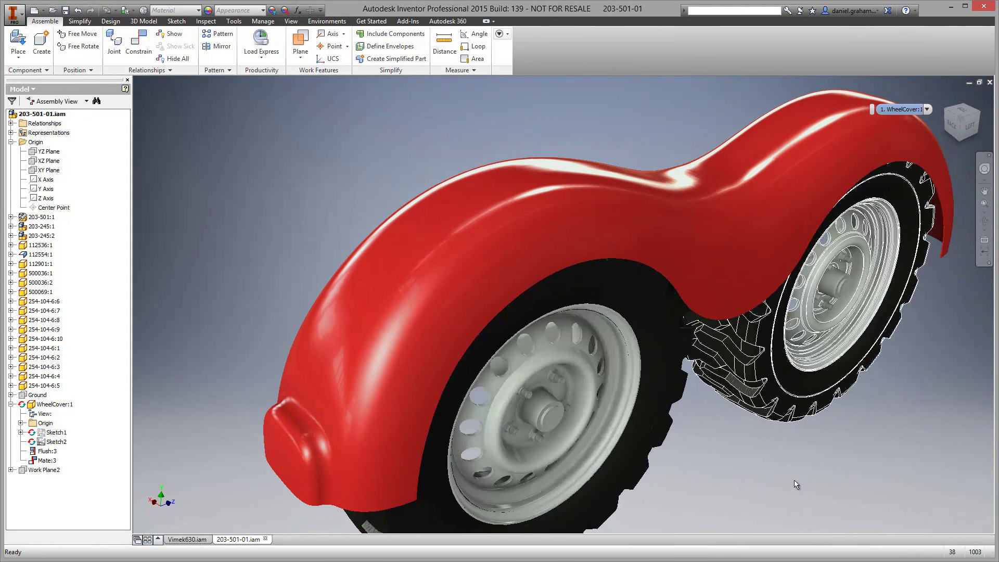
pyautogui.keyDown('shift'); pyautogui.moveTo(726, 392); pyautogui.dragTo(730, 317, button='middle'); pyautogui.keyUp('shift')
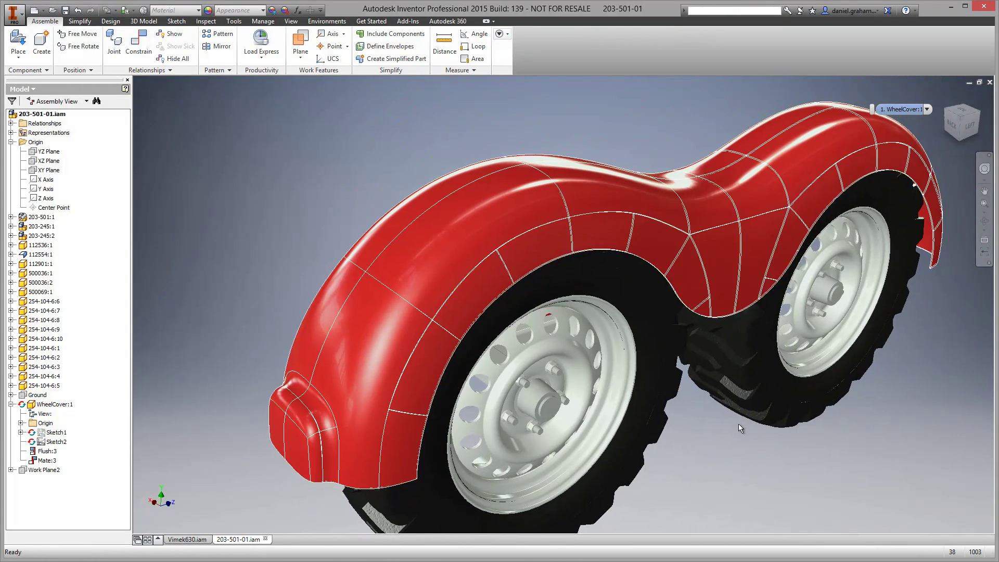
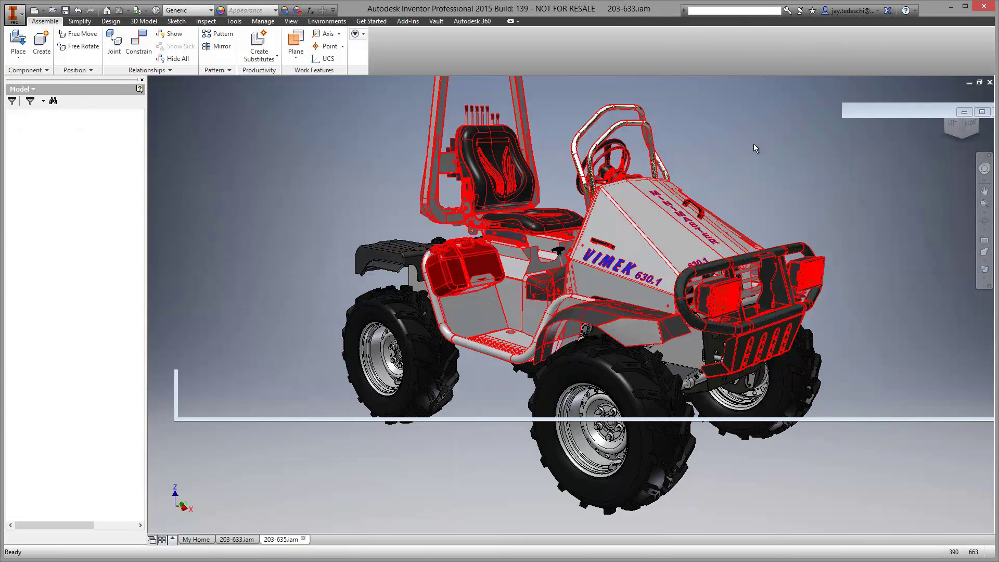
# Close the 203-635.iam subassembly and return to the 203-633.iam vehicle assembly.
pyautogui.scroll(3, 754, 163)
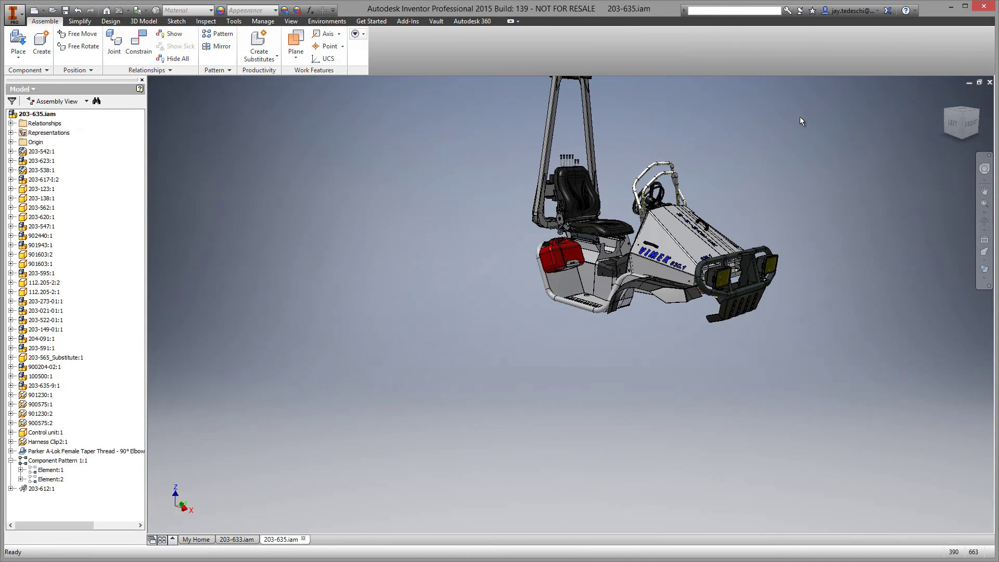
pyautogui.click(989, 81)
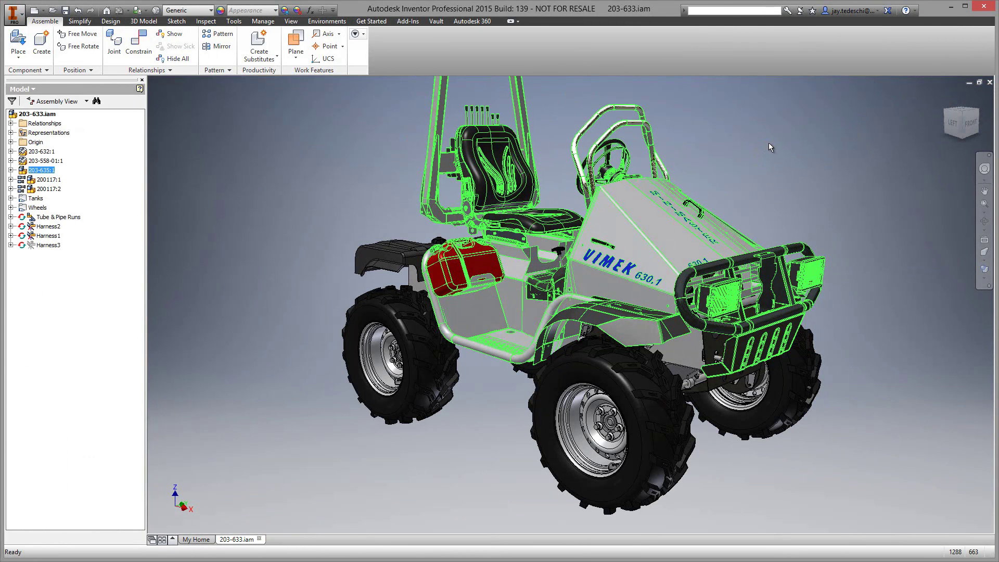
# Open the 203-635 subassembly, which carries the body and front bumper, for editing in place.
pyautogui.click(769, 143)
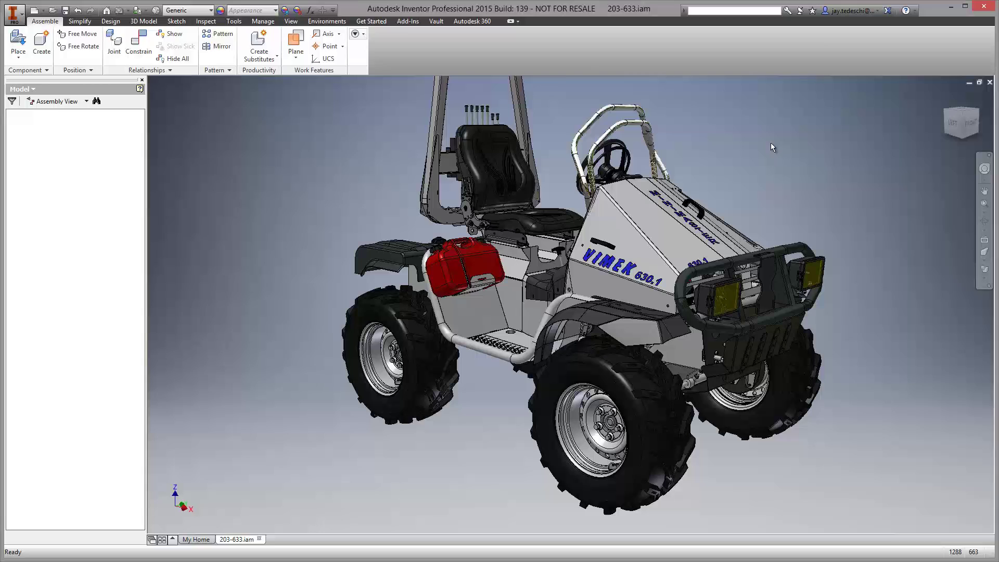
pyautogui.click(711, 236)
pyautogui.rightClick(776, 170)
pyautogui.click(776, 199)
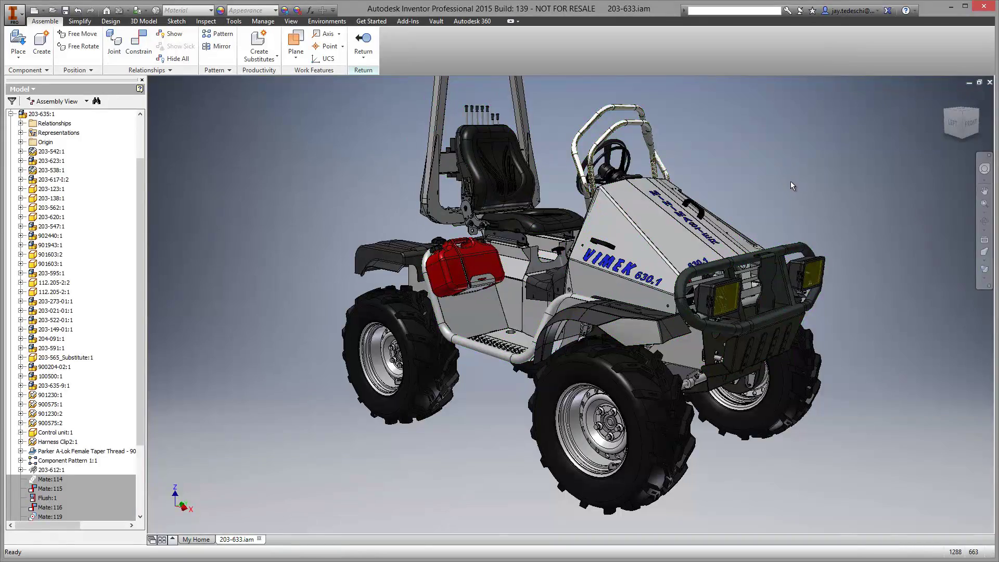
pyautogui.scroll(-2, 790, 181)
pyautogui.scroll(-5, 791, 181)
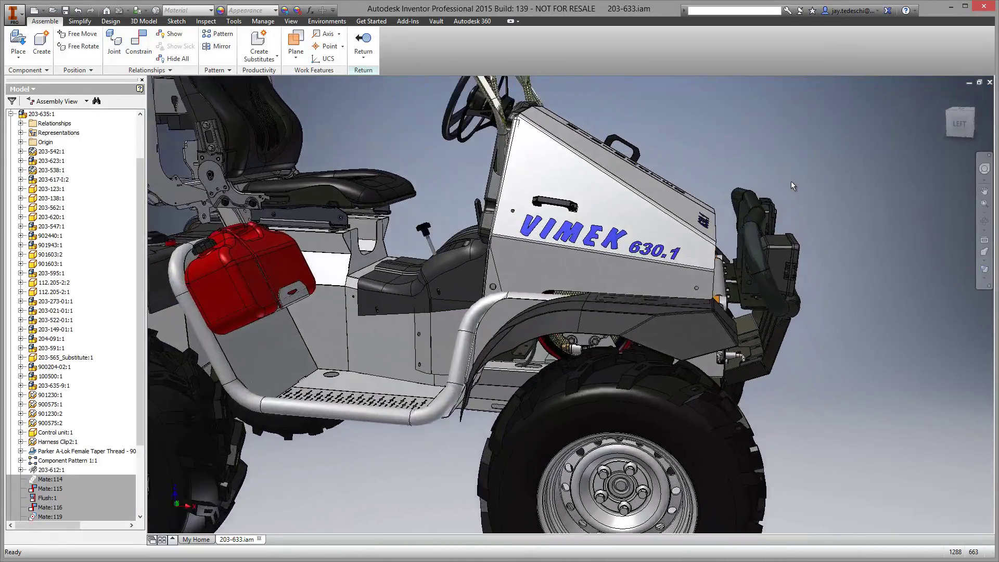
pyautogui.scroll(-3, 790, 181)
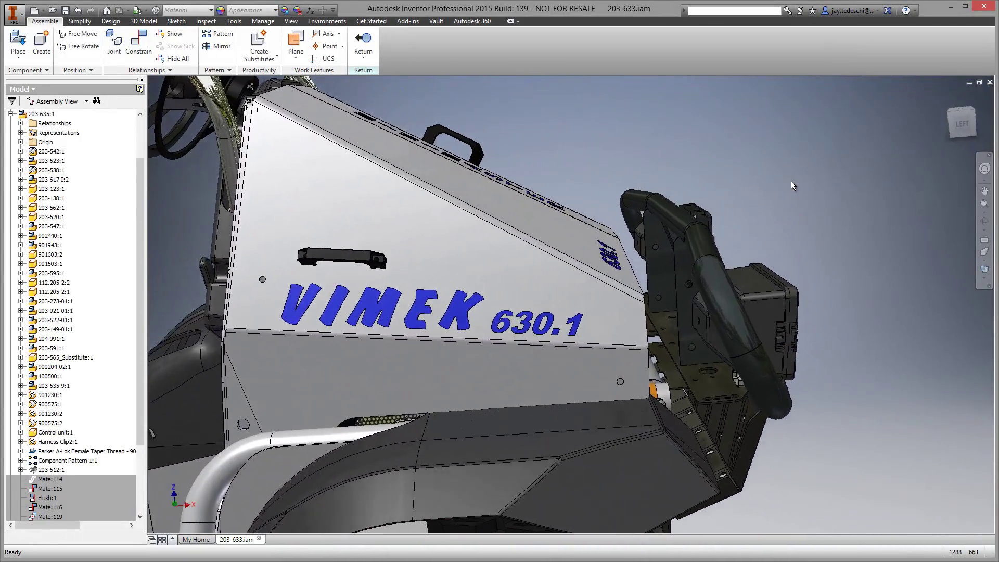
# Set the selection filter to Part Priority and make the front bumper's bent tube transparent.
pyautogui.rightClick(809, 179)
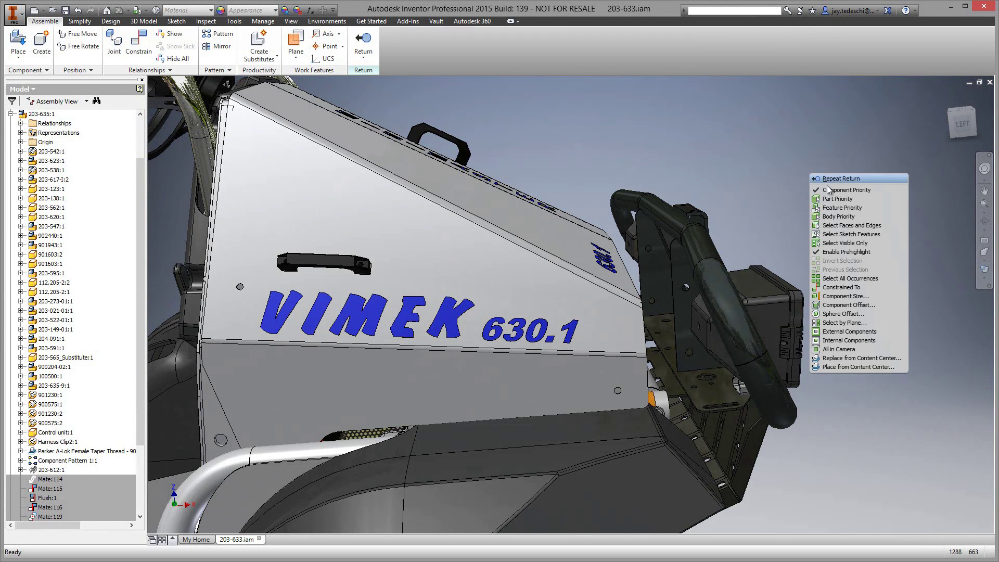
pyautogui.click(832, 199)
pyautogui.click(710, 255)
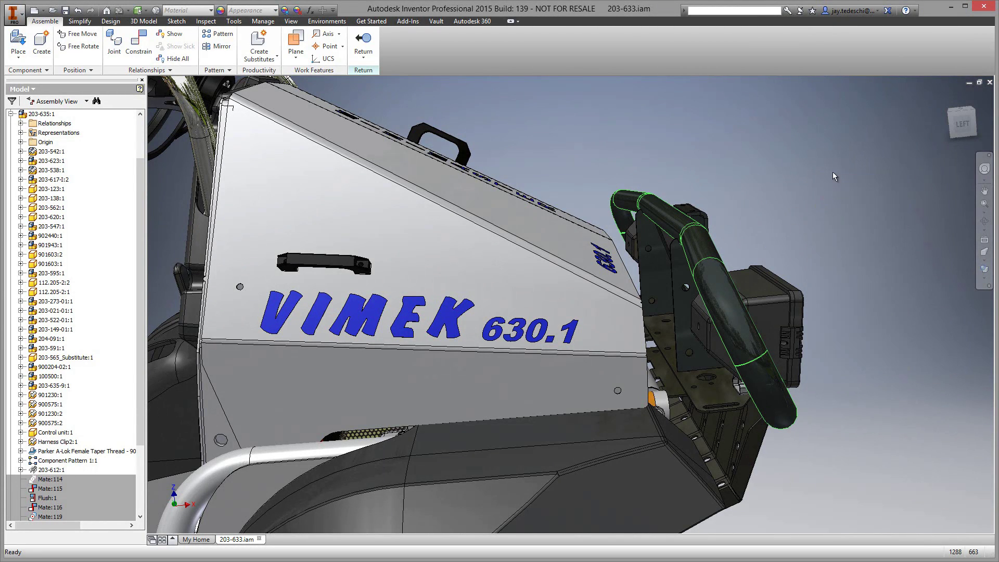
pyautogui.rightClick(838, 164)
pyautogui.click(820, 360)
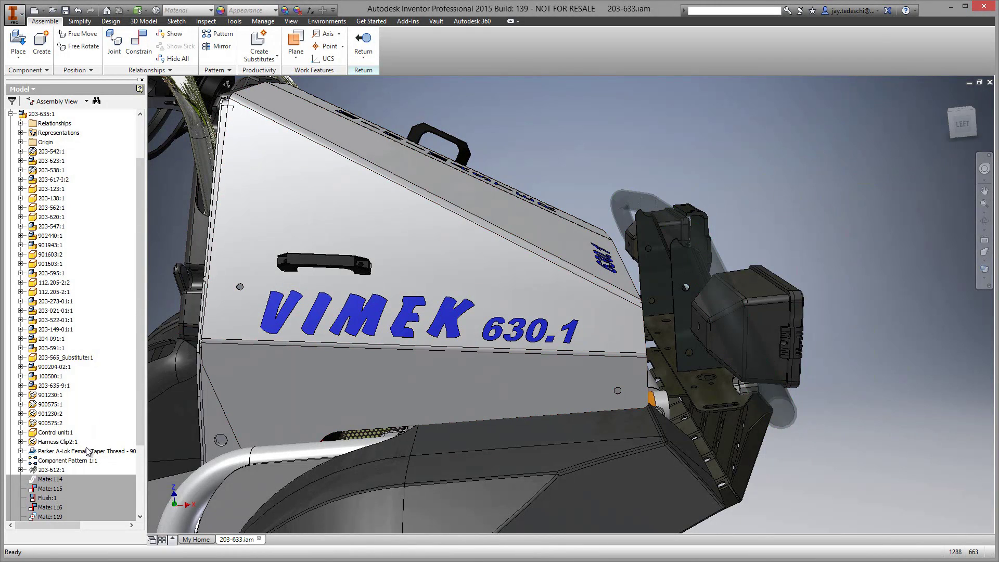
# Open the sheet metal part 203-612 in place and edit its Sketch1.
pyautogui.doubleClick(52, 470)
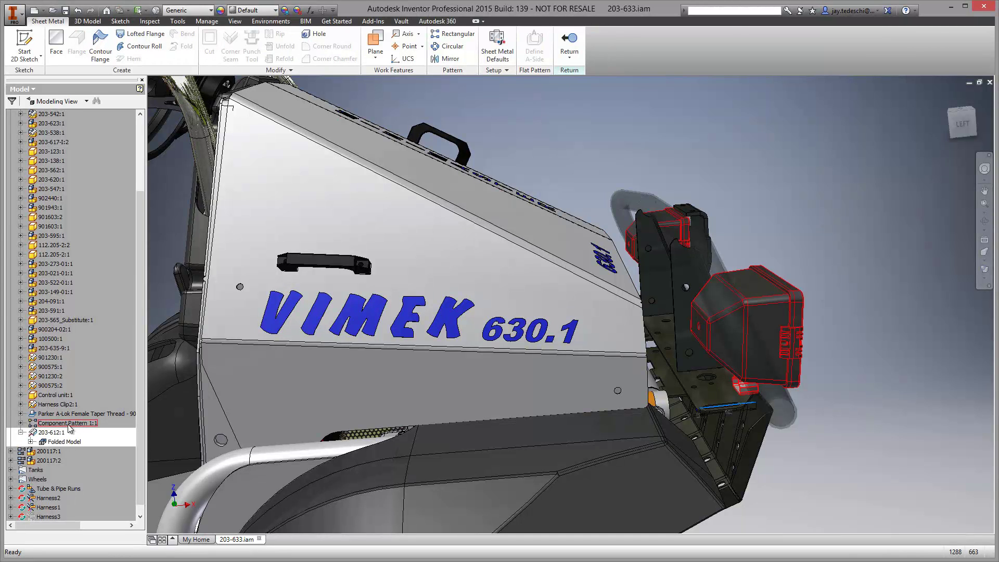
pyautogui.rightClick(69, 469)
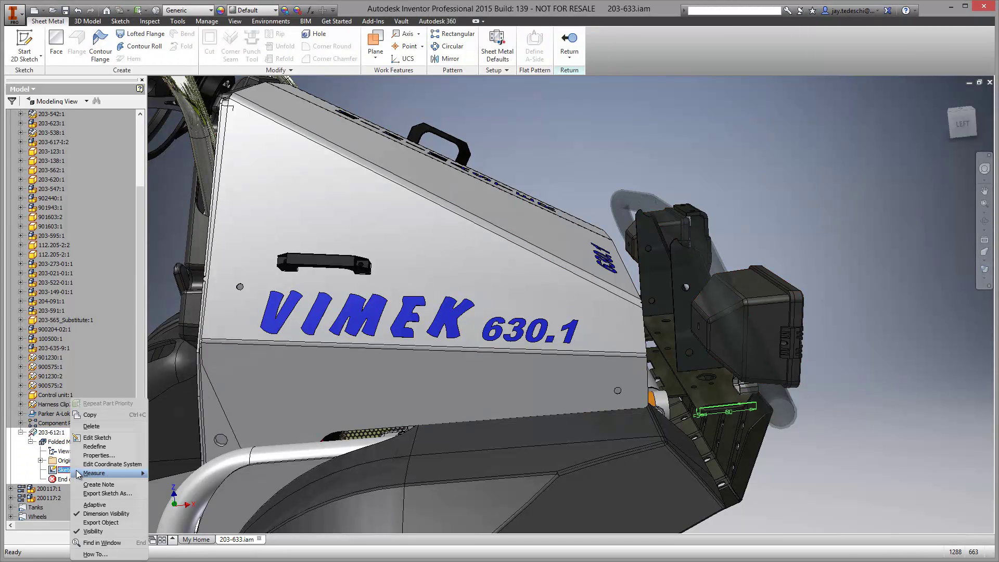
pyautogui.click(97, 437)
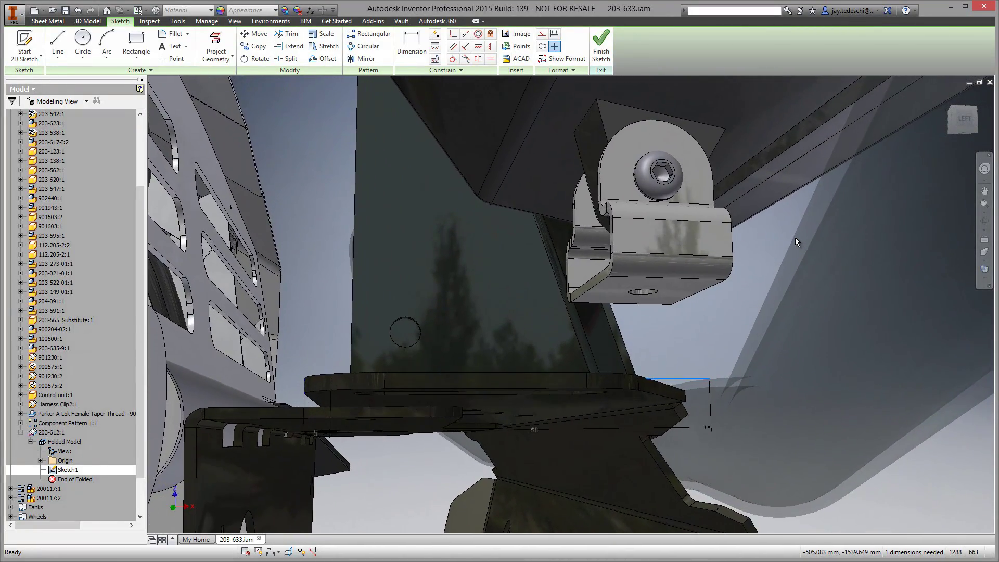
# Project the underside of the lamp's mounting clamp into the sketch as reference geometry.
pyautogui.rightClick(710, 320)
pyautogui.click(736, 333)
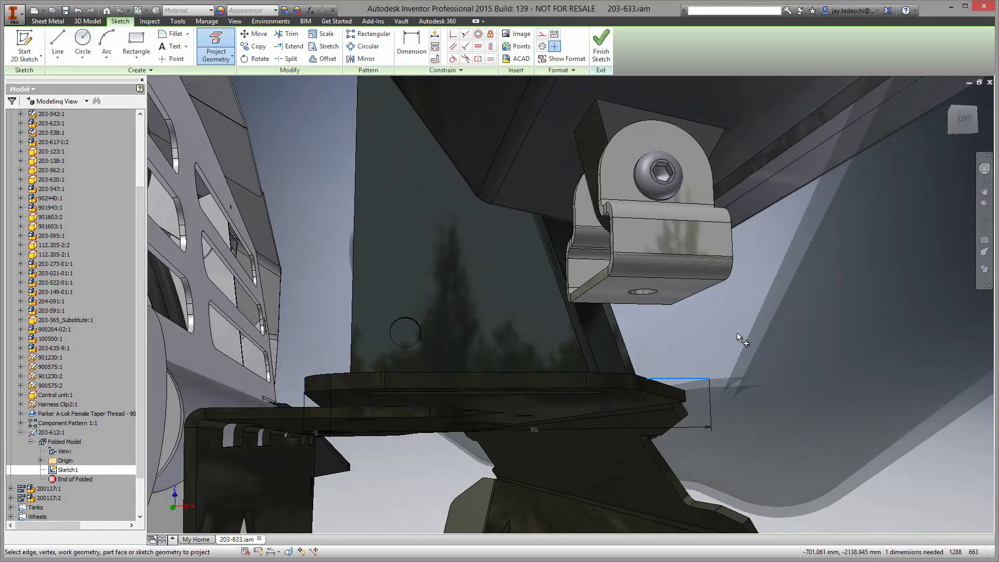
pyautogui.click(682, 279)
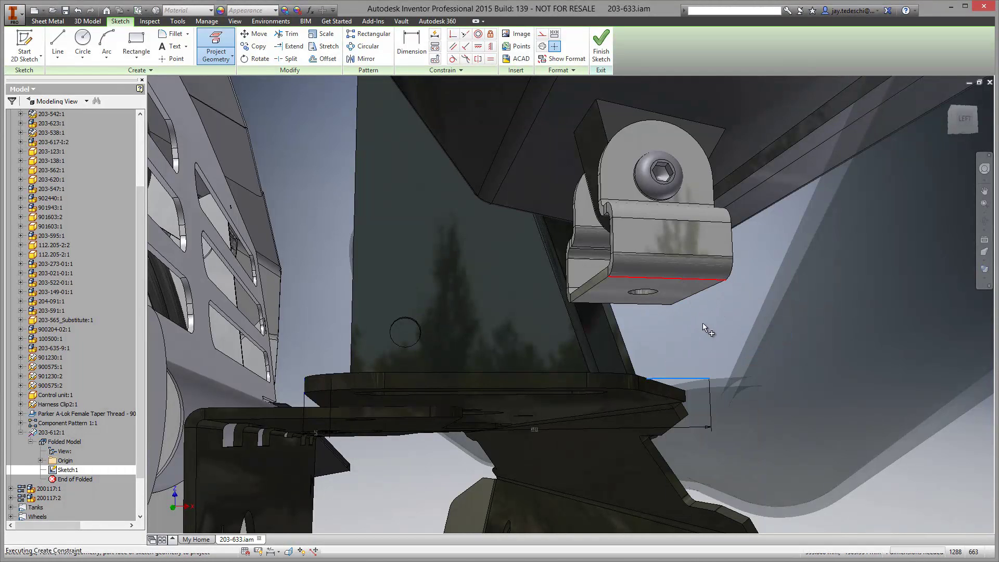
pyautogui.rightClick(712, 333)
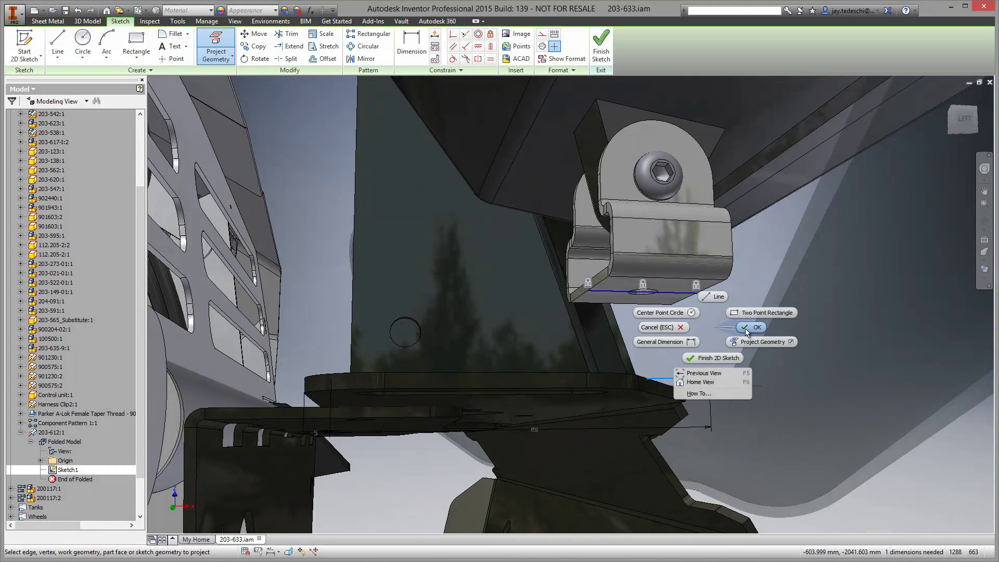
pyautogui.click(747, 330)
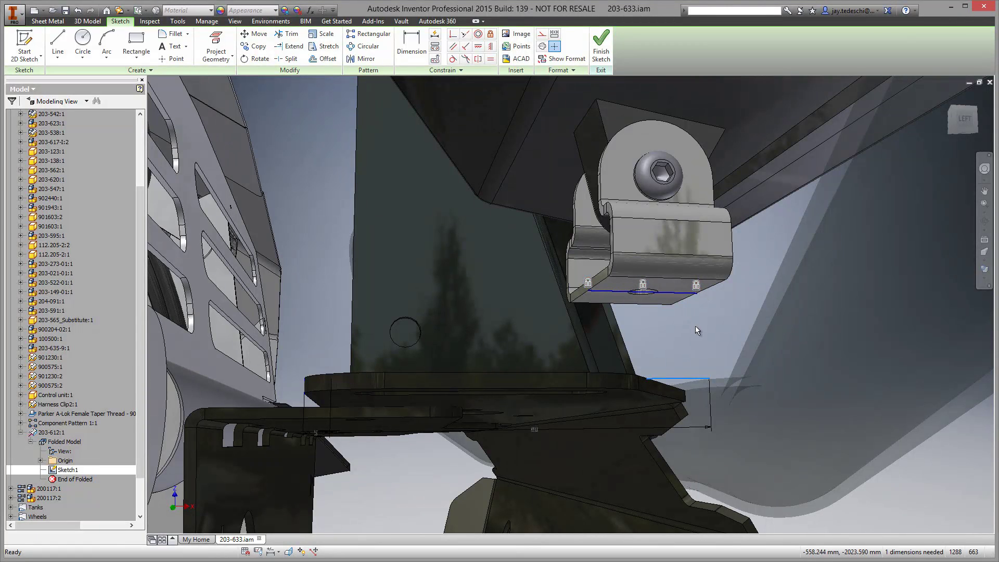
# Draw a 19 mm vertical line from beside the projected line's outer end down to the end of the existing bracket line.
pyautogui.scroll(3, 695, 325)
pyautogui.scroll(3, 710, 301)
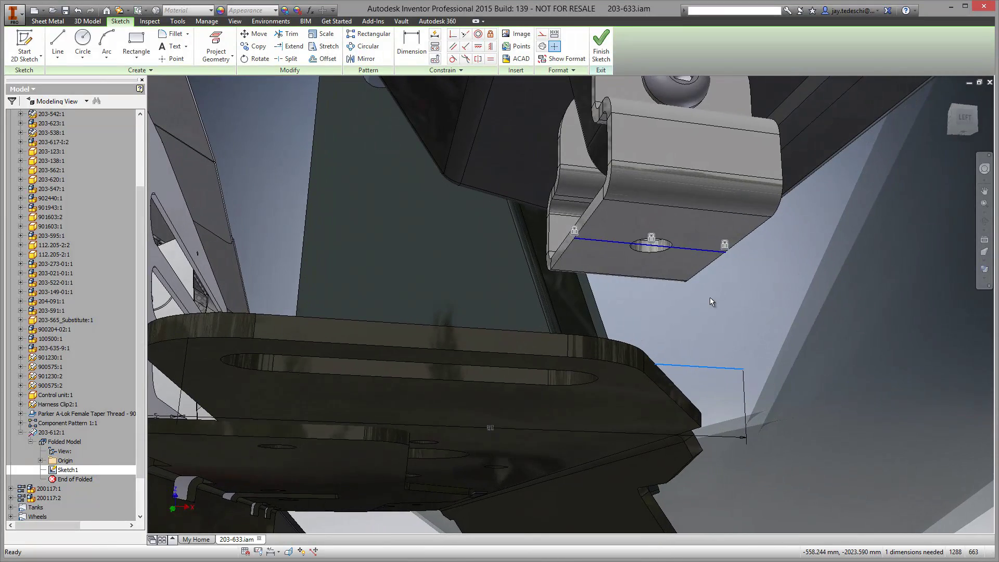
pyautogui.scroll(3, 711, 301)
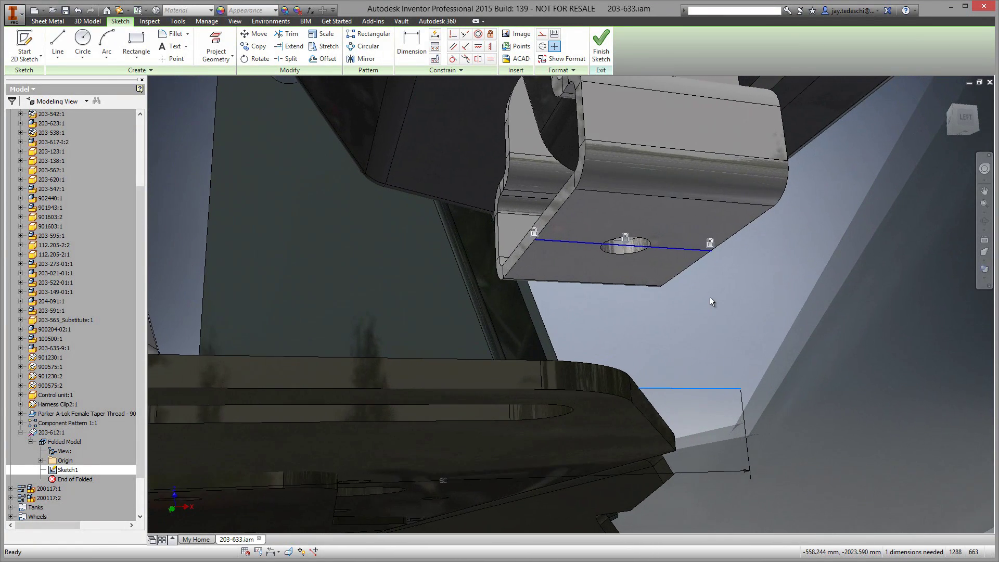
pyautogui.keyDown('shift'); pyautogui.moveTo(709, 298); pyautogui.dragTo(717, 279, button='middle'); pyautogui.keyUp('shift')
pyautogui.rightClick(747, 265)
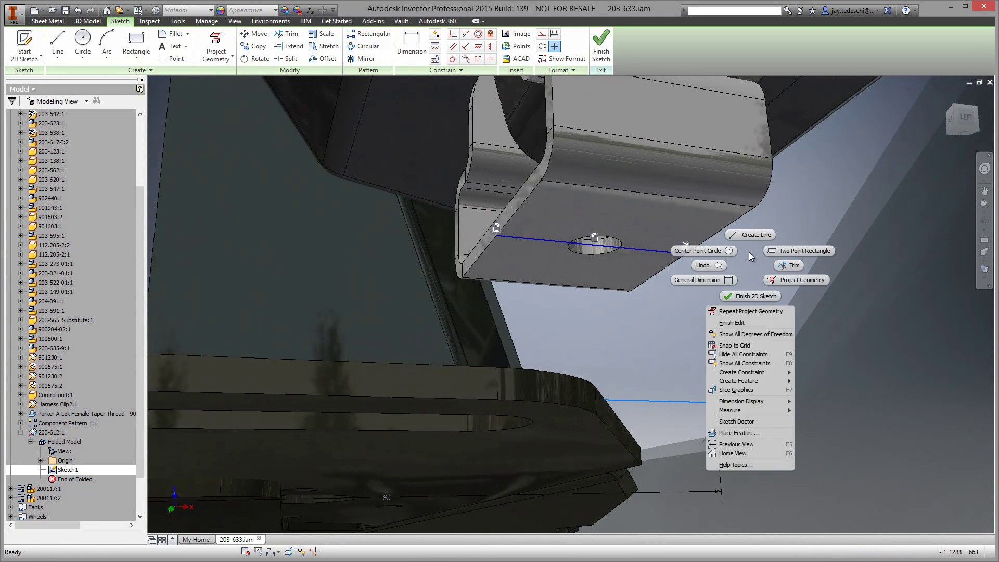
pyautogui.click(750, 239)
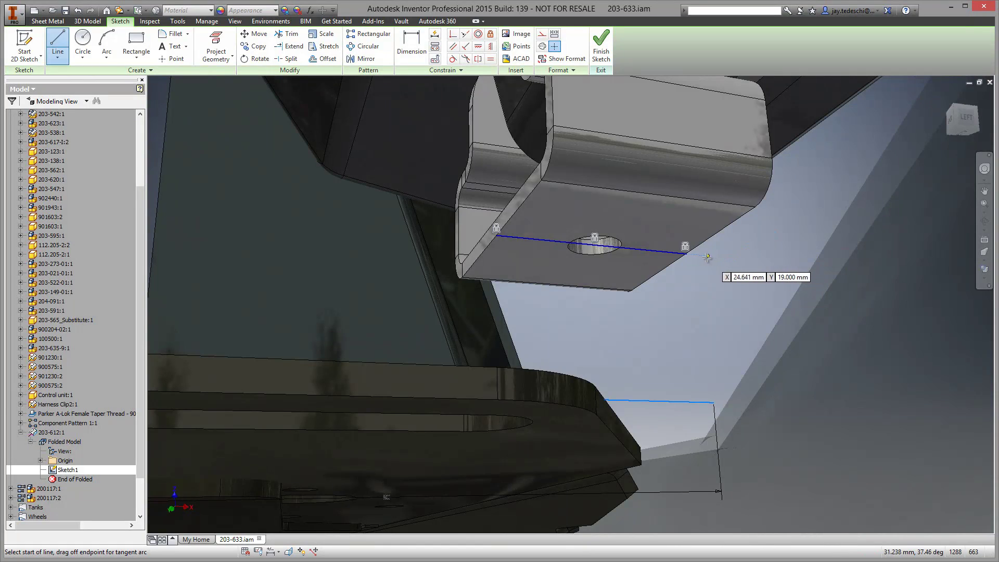
pyautogui.click(700, 255)
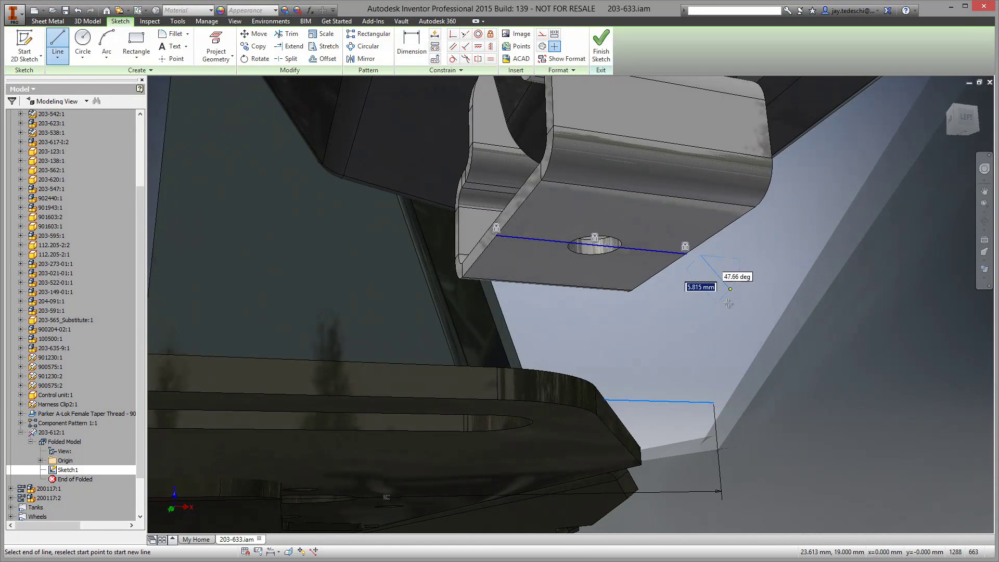
pyautogui.doubleClick(713, 402)
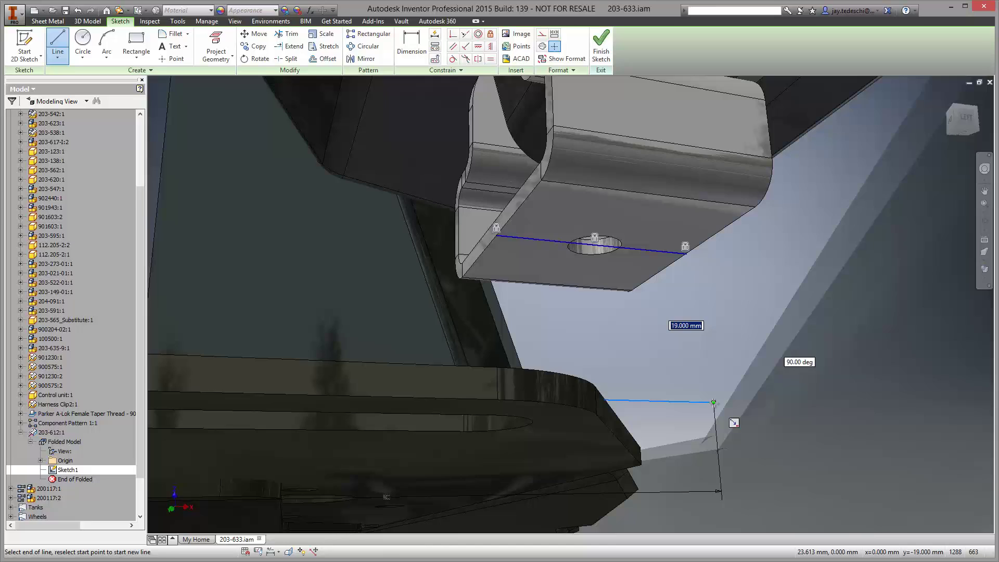
pyautogui.rightClick(750, 276)
pyautogui.click(784, 277)
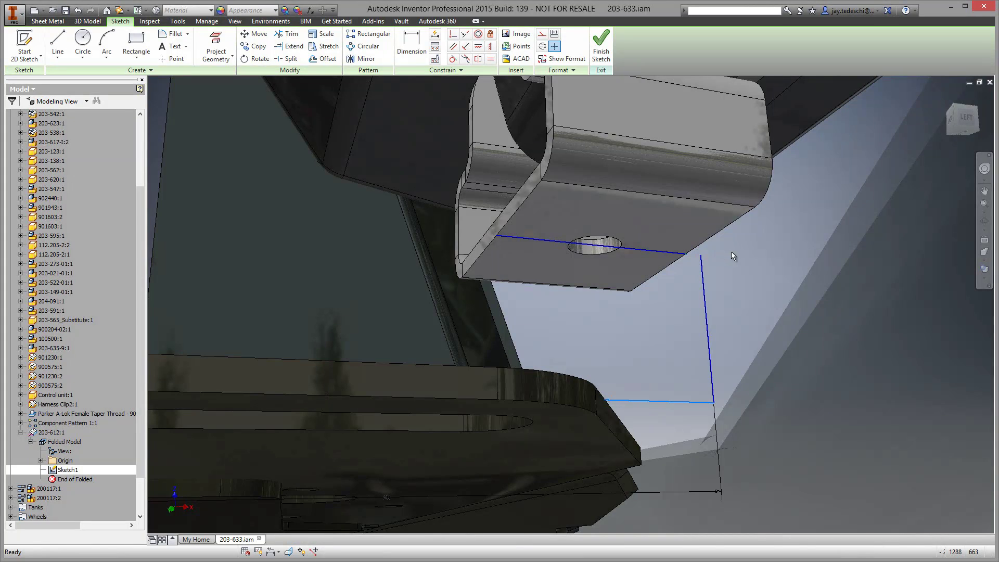
# Enable Relax Mode in the sketch constraint settings.
pyautogui.moveTo(731, 267); pyautogui.dragTo(737, 261)
pyautogui.click(435, 61)
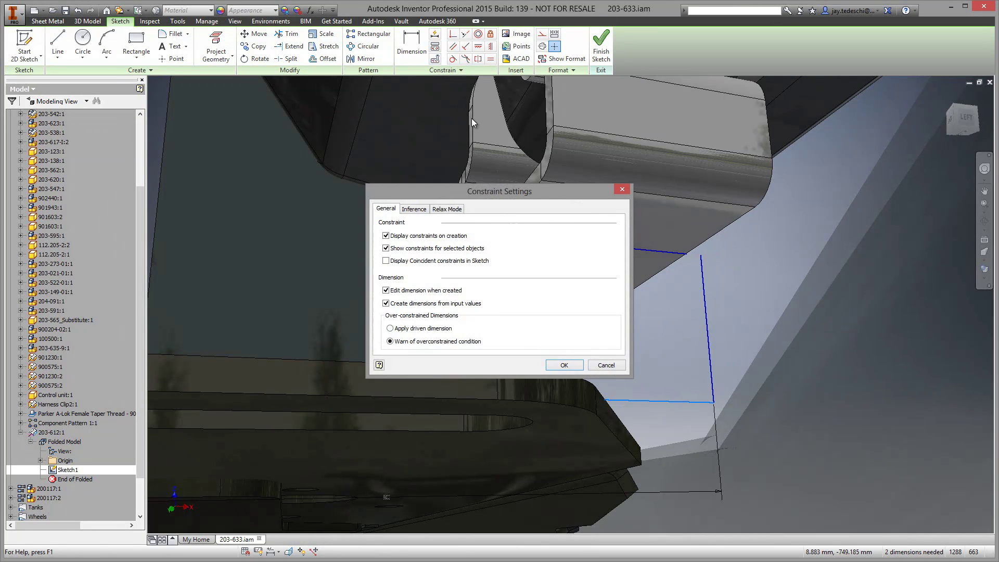
pyautogui.click(448, 208)
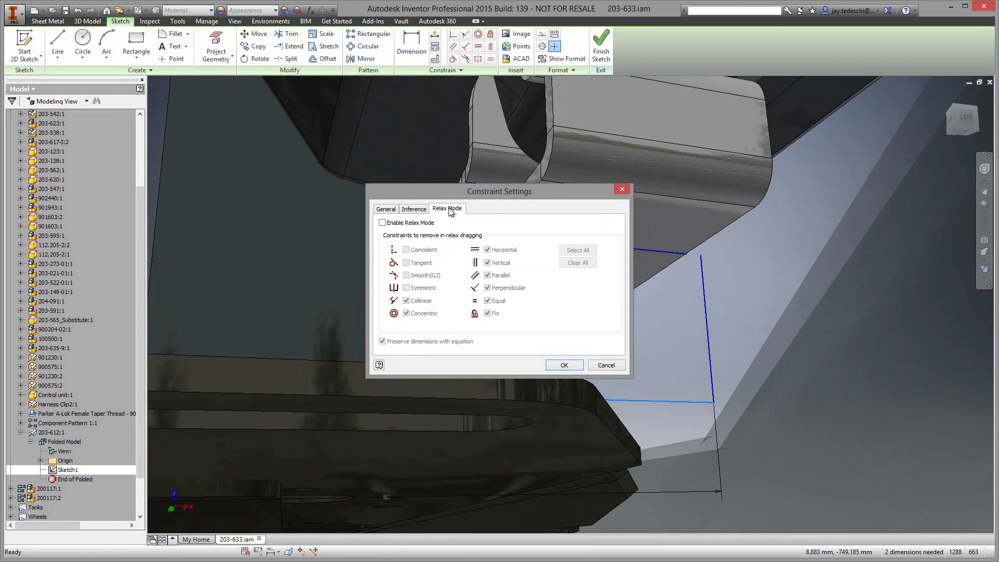
pyautogui.click(382, 223)
pyautogui.click(562, 365)
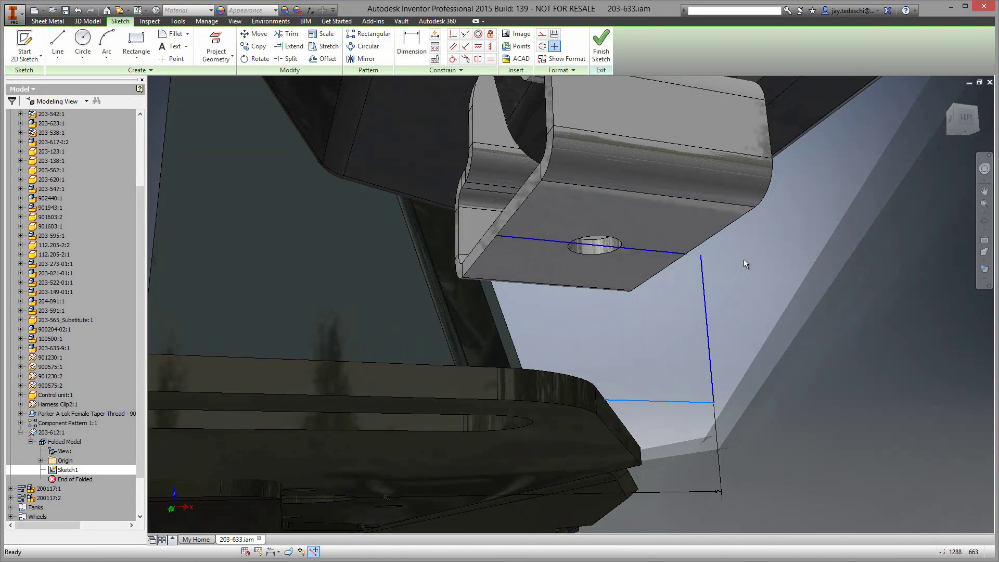
# Extend the projected line's end onto the vertical line's upper end and pull the shared corner outward, making the upper line about 41 mm long.
pyautogui.moveTo(686, 253); pyautogui.dragTo(702, 256)
pyautogui.moveTo(789, 260); pyautogui.dragTo(791, 262)
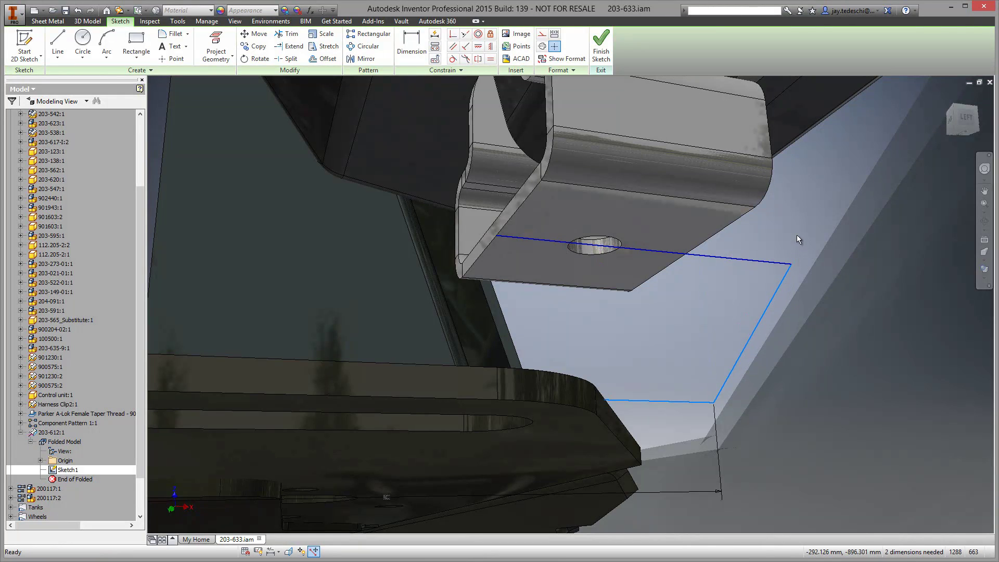
# Dimension the angle between the upper line and the slanted line at 60 degrees, and finish the sketch.
pyautogui.rightClick(789, 229)
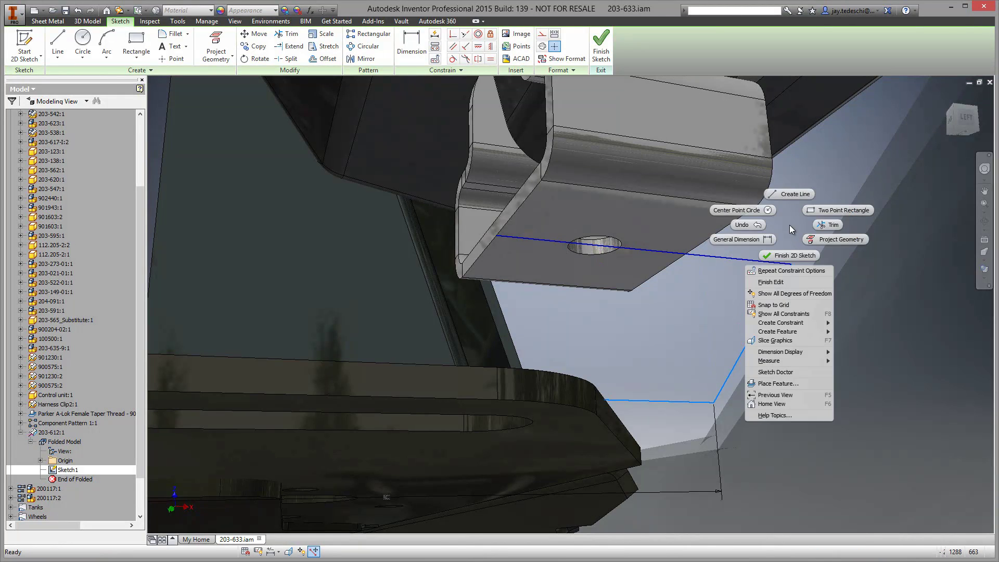
pyautogui.click(766, 240)
pyautogui.click(721, 259)
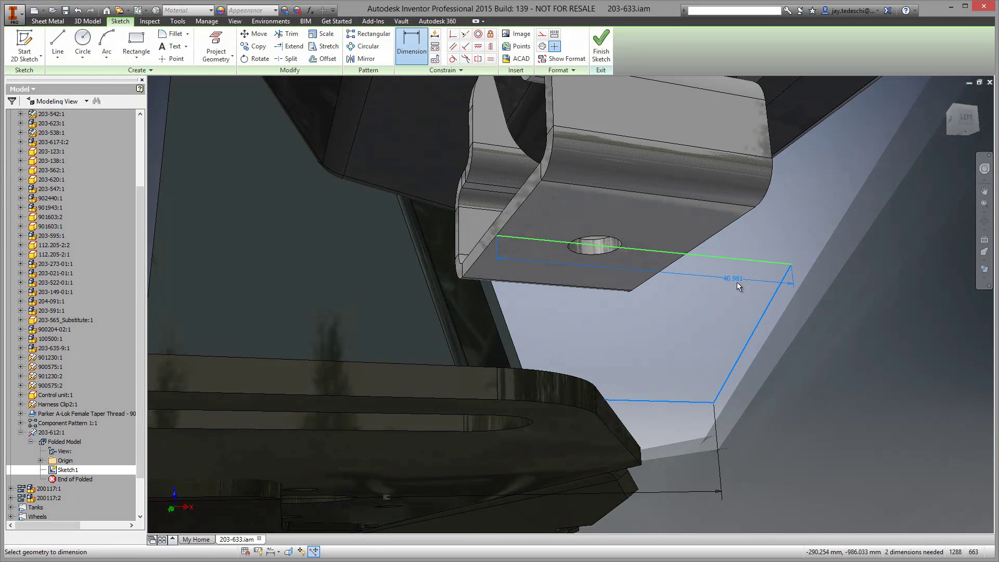
pyautogui.click(755, 324)
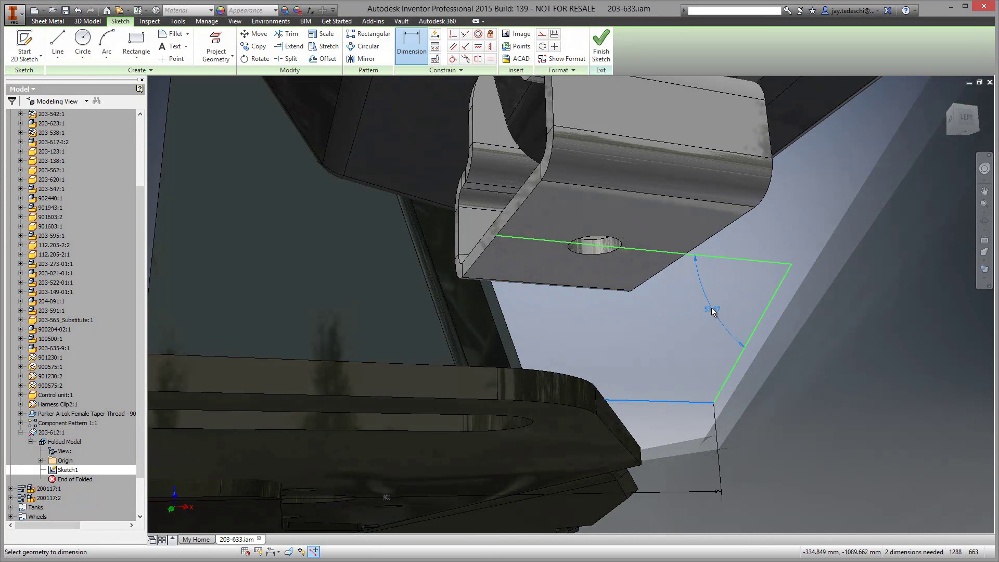
pyautogui.click(712, 310)
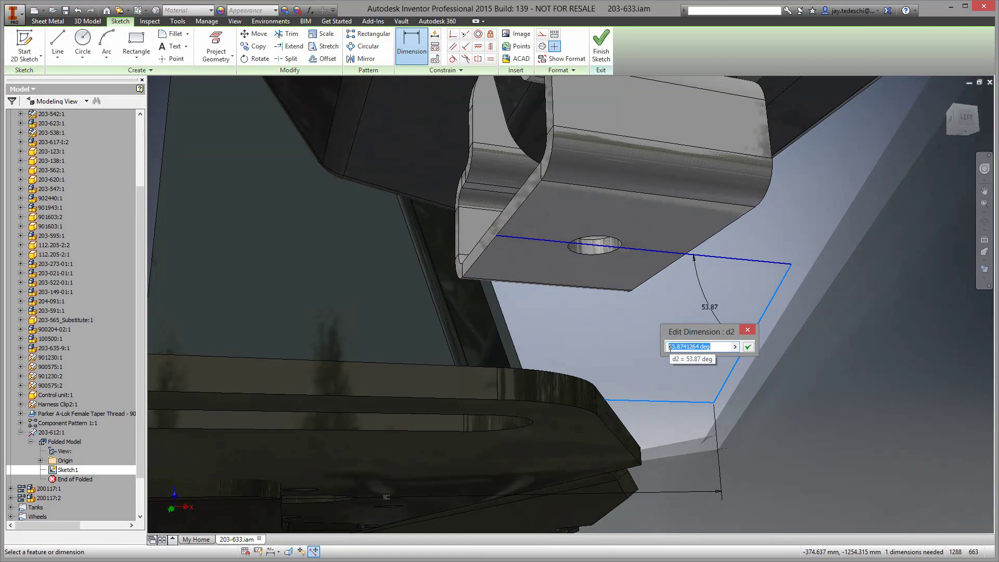
pyautogui.write('90')
pyautogui.click(748, 346)
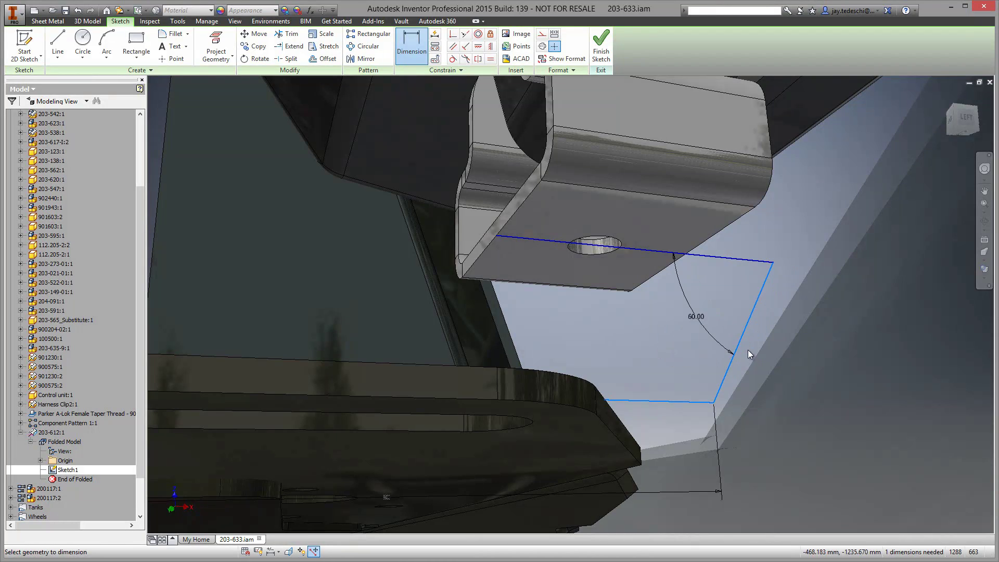
pyautogui.rightClick(763, 224)
pyautogui.click(759, 256)
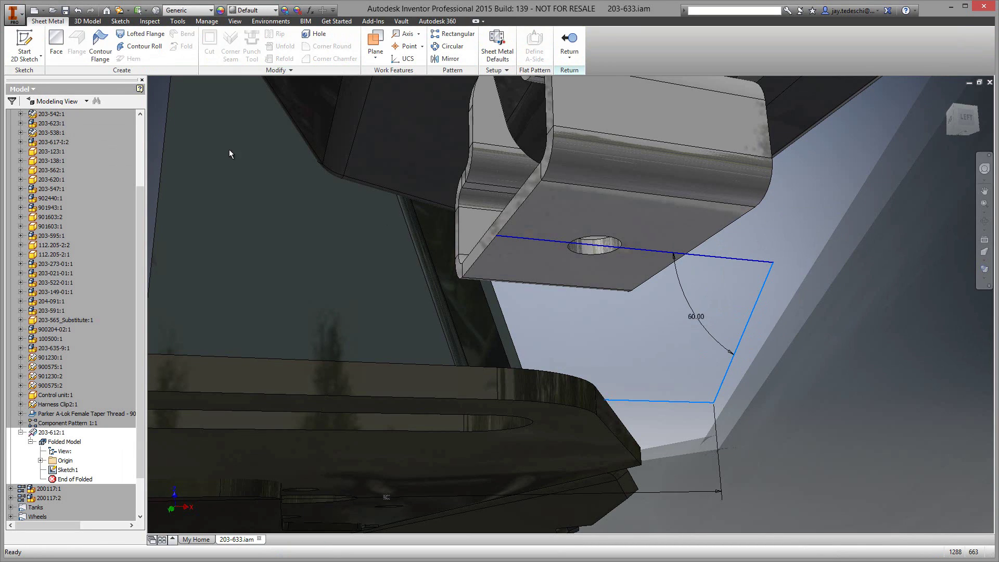
# Create a contour flange from the open bracket profile with a width of 20 mm, centred on the sketch plane.
pyautogui.click(100, 46)
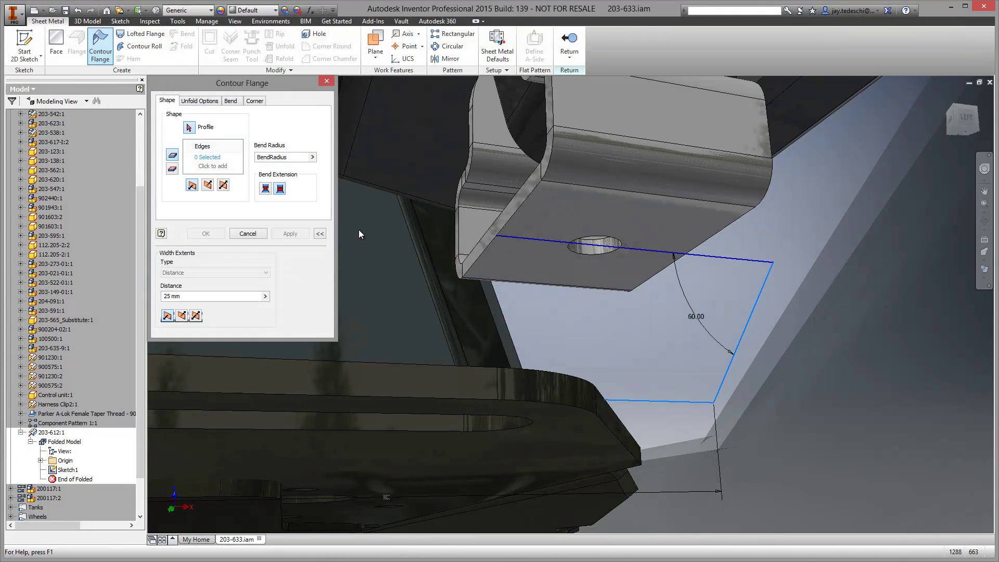
pyautogui.click(725, 375)
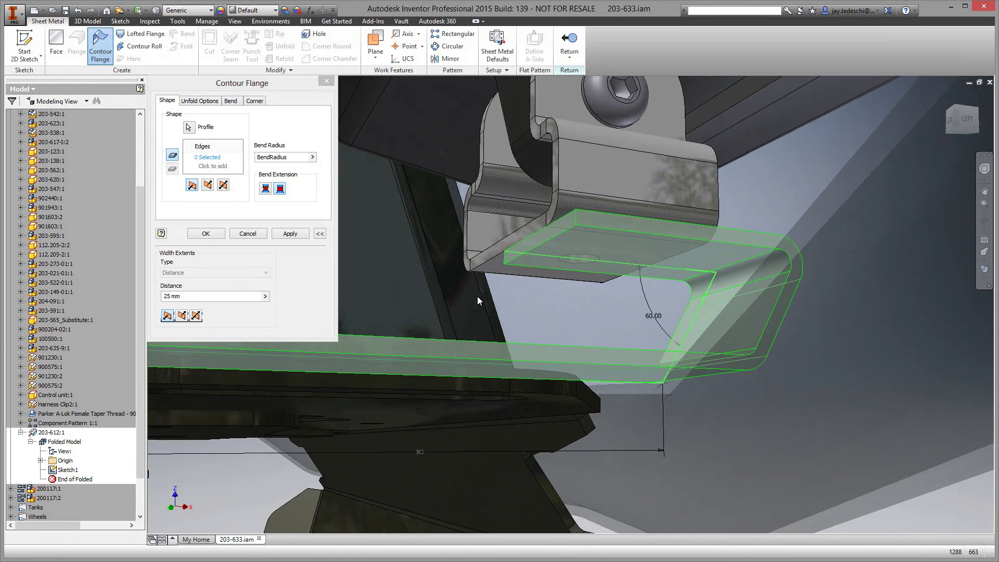
pyautogui.click(196, 315)
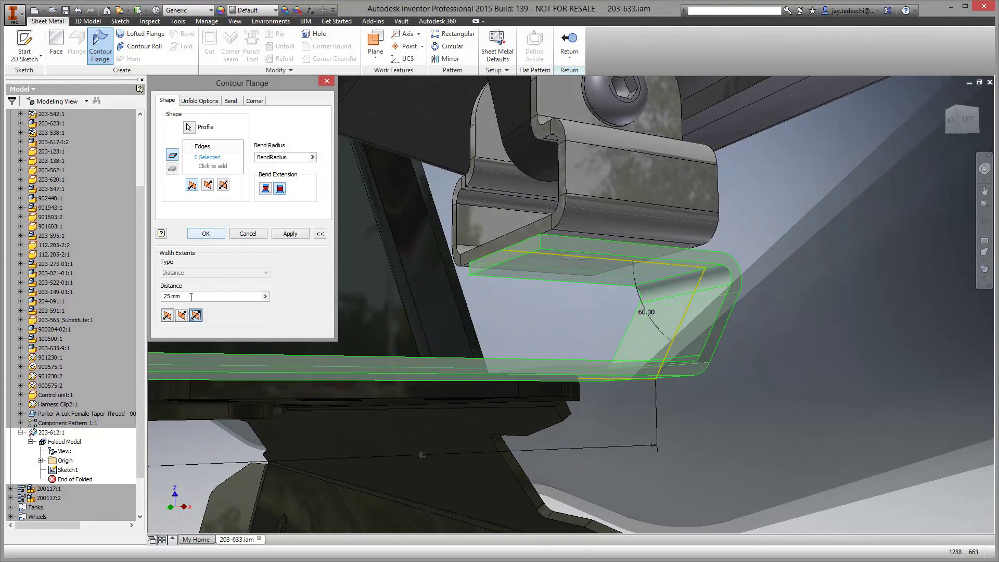
pyautogui.moveTo(194, 296); pyautogui.dragTo(154, 295)
pyautogui.write('20')
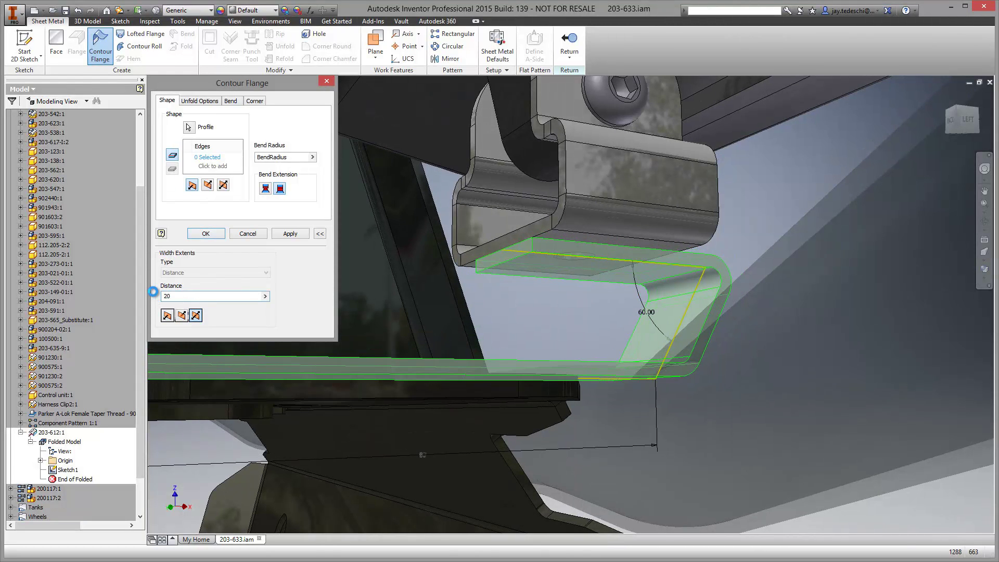
pyautogui.click(205, 234)
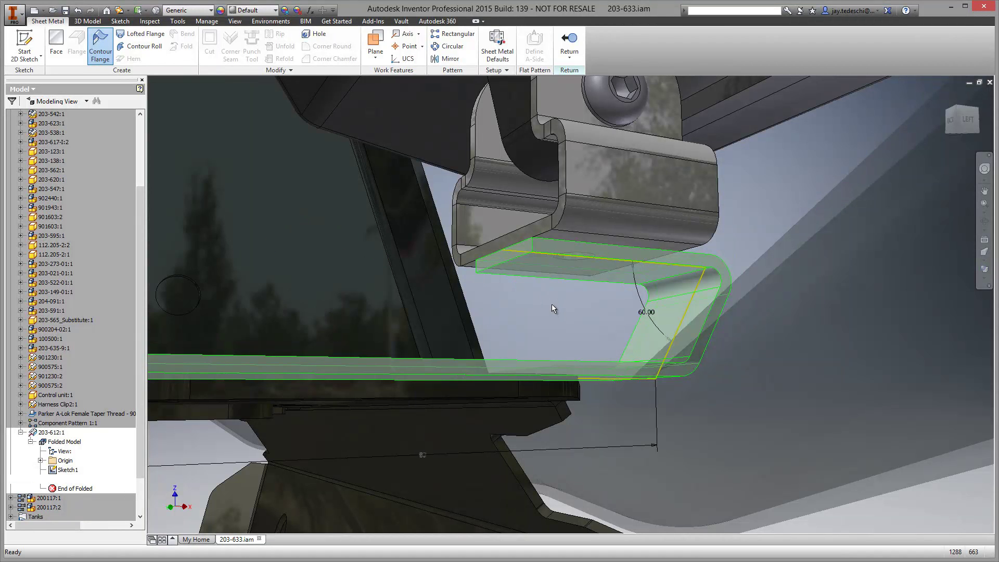